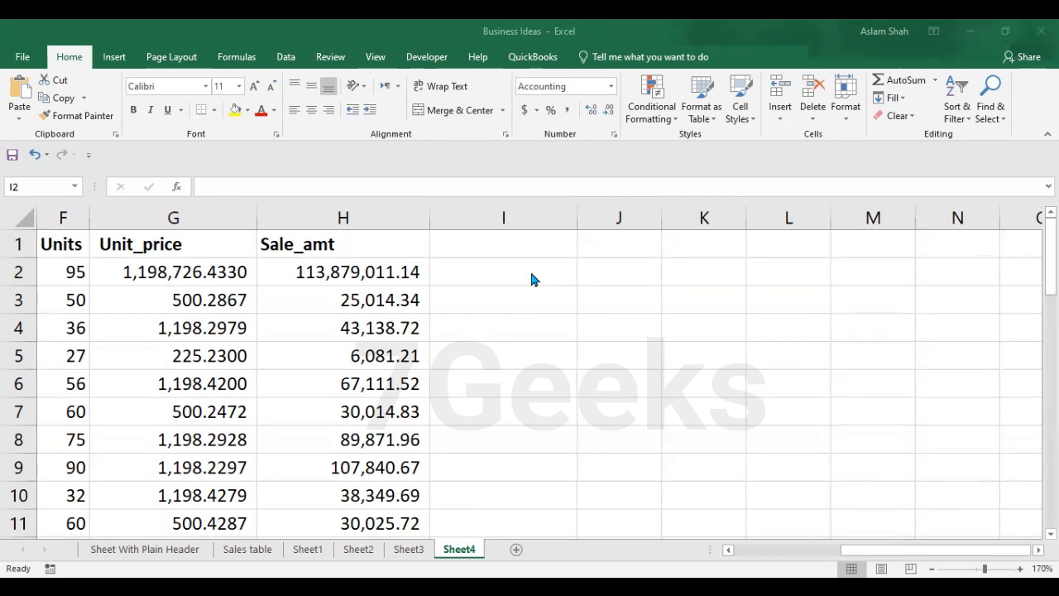
left_click(531, 279)
left_click(394, 272)
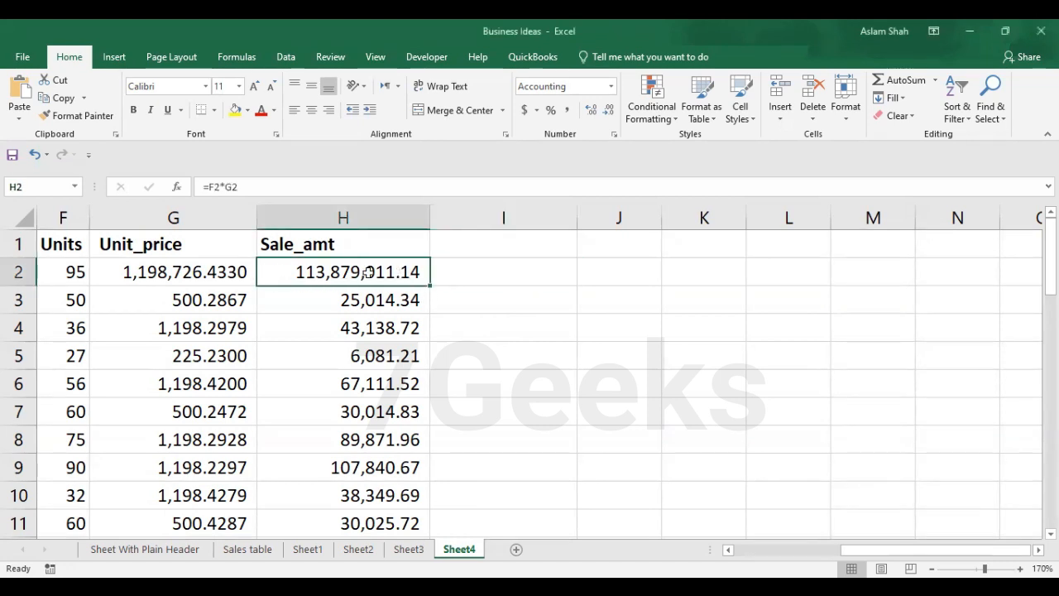
left_click(378, 217)
left_click(378, 272)
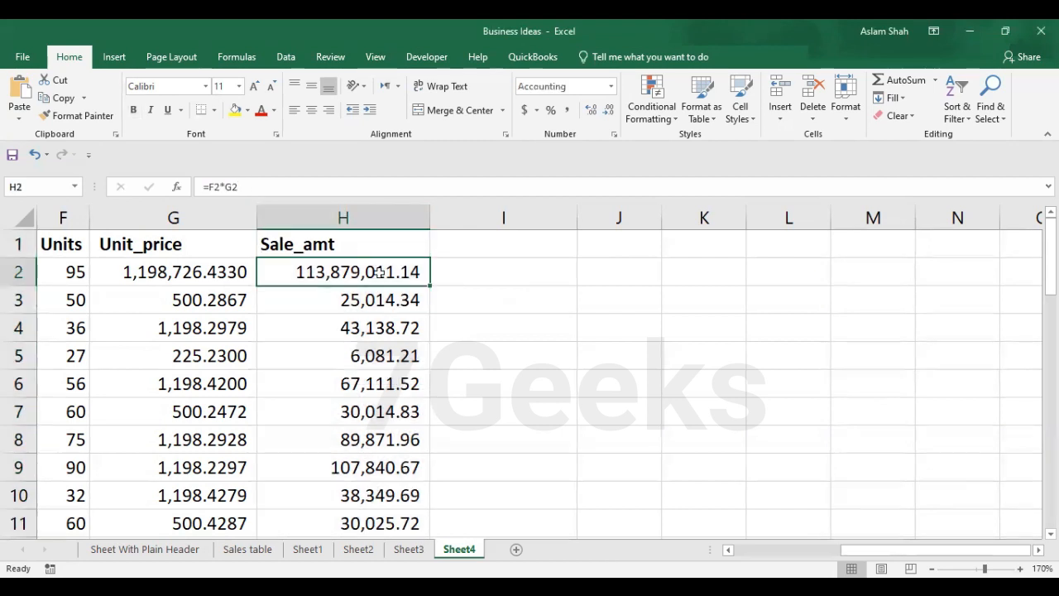
left_click(522, 294)
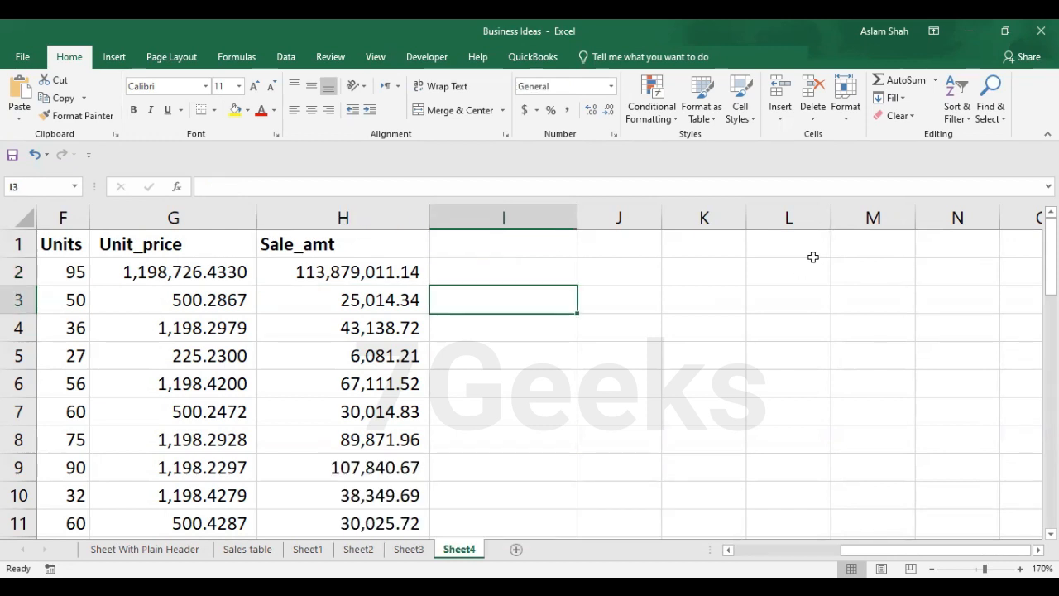
Widen column L and enter the syntax example =ROUND(number, num_digits) in cell L3
left_click_drag(830, 222, 984, 223)
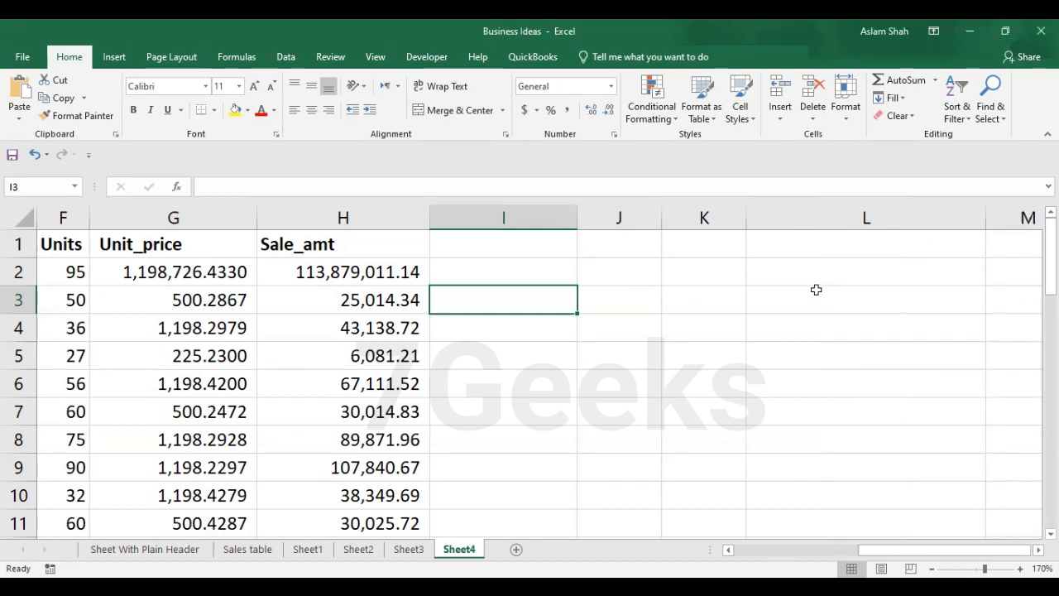
double_click(815, 291)
type("=ROUND(number, num_digits)")
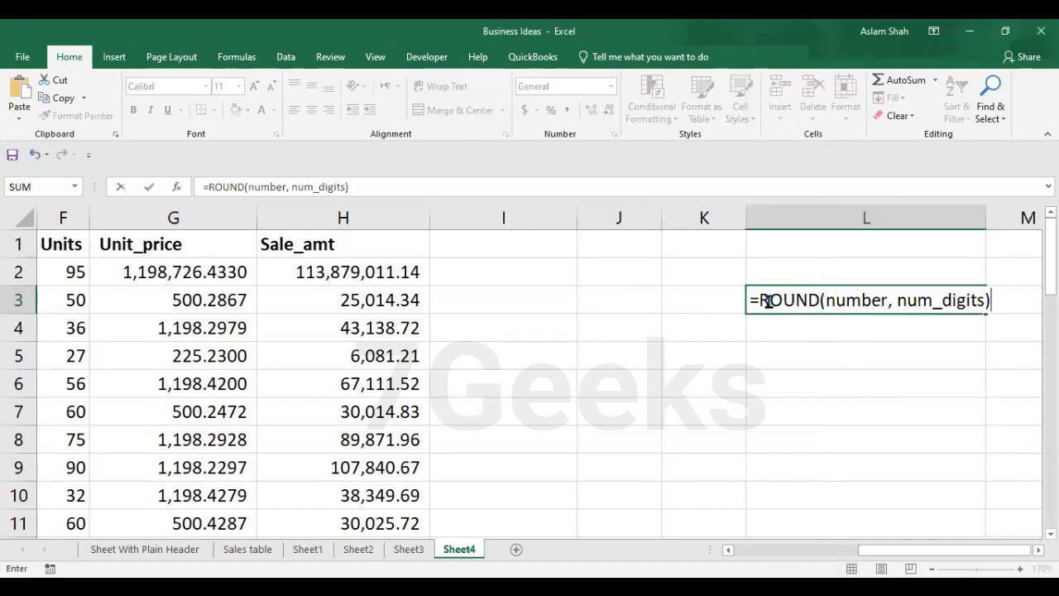
left_click(846, 303)
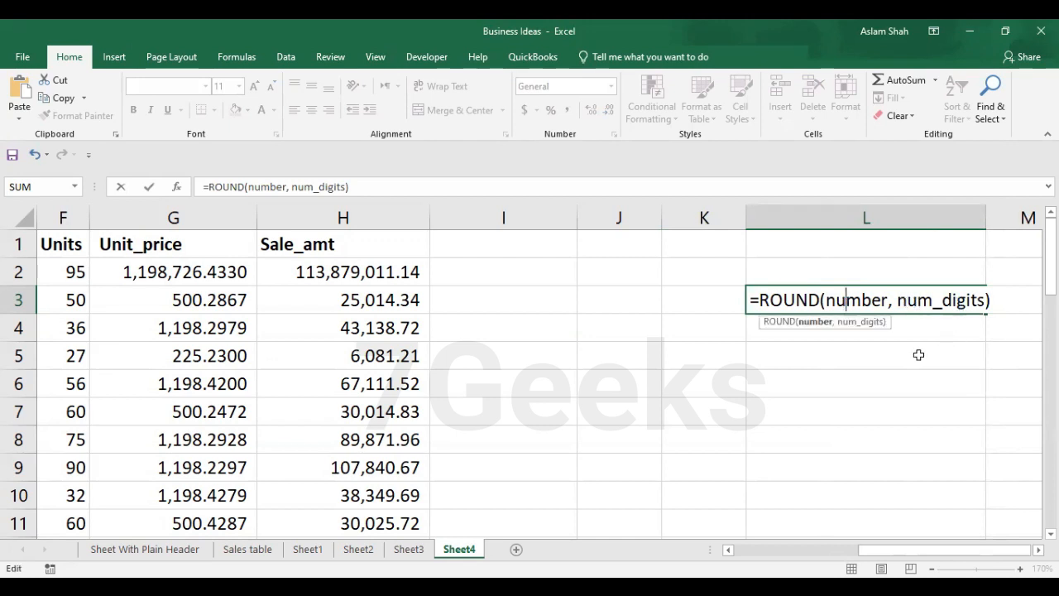
key("Tab")
Clear the ROUND syntax example from cell L3 and set the Sale_amt value in H3 to 3334.53
left_click(777, 294)
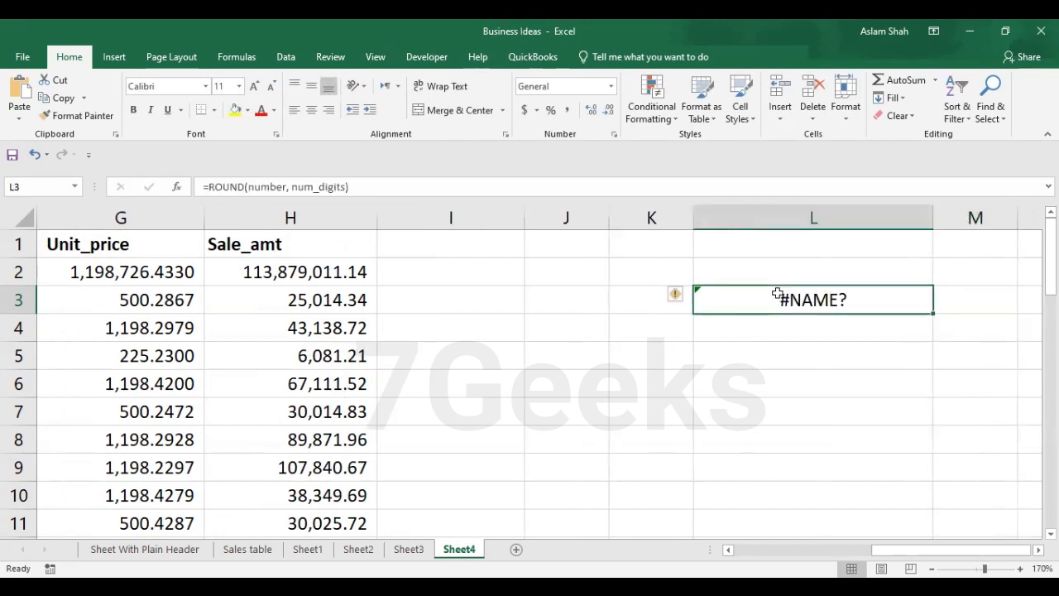
key("Delete")
left_click(440, 268)
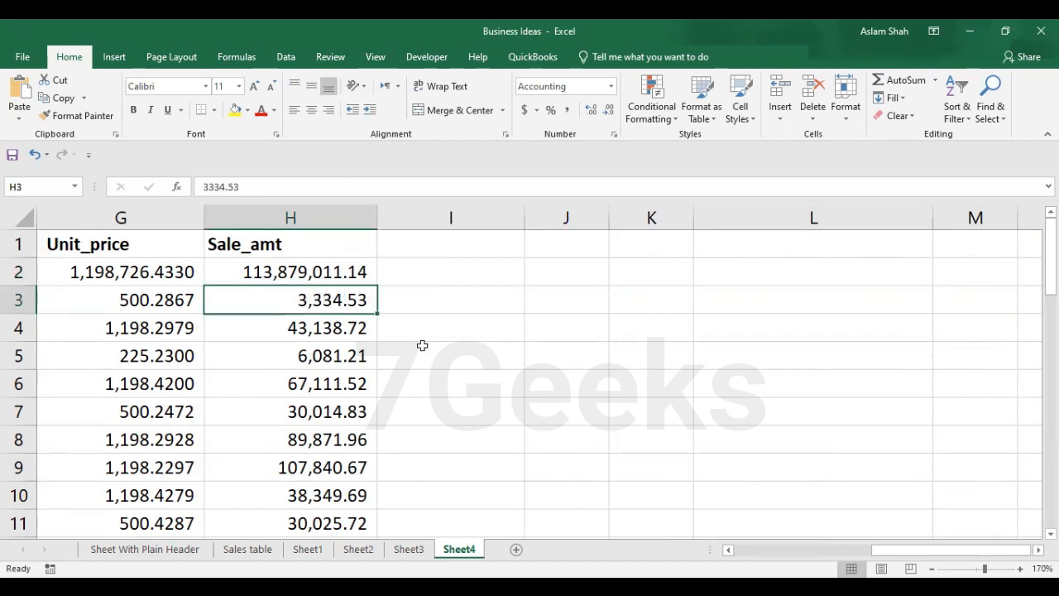
left_click(453, 304)
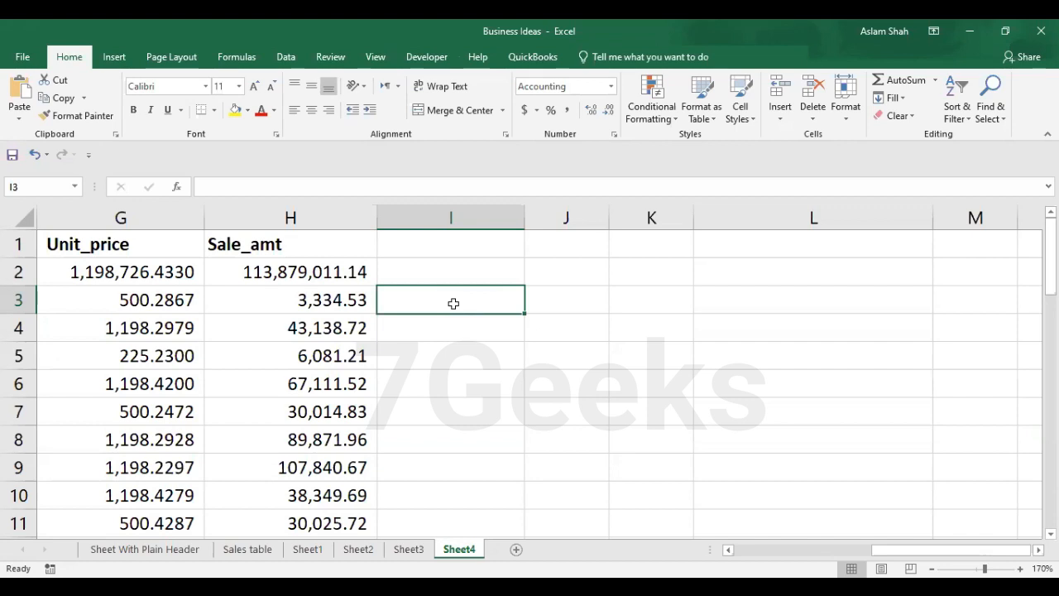
Set the Sale_amt value in cell H3 to 3.14159
left_click(295, 303)
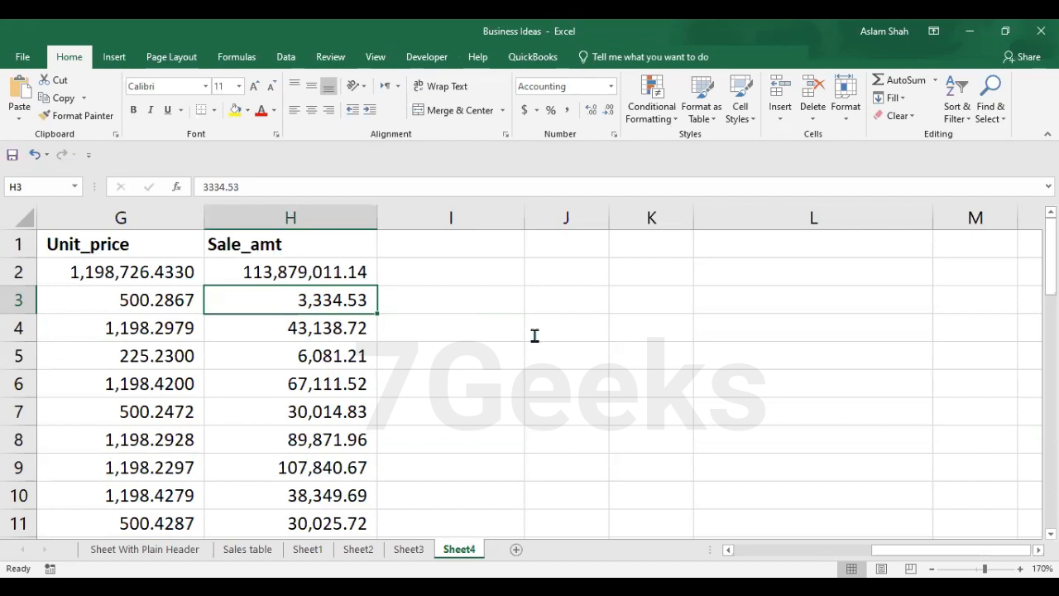
type("3.14")
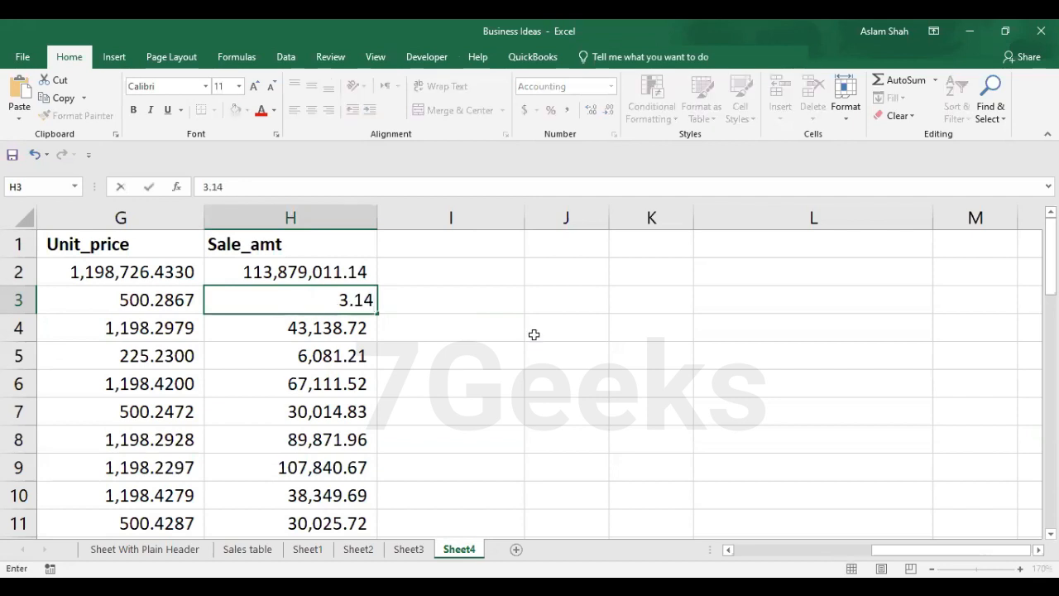
type("159")
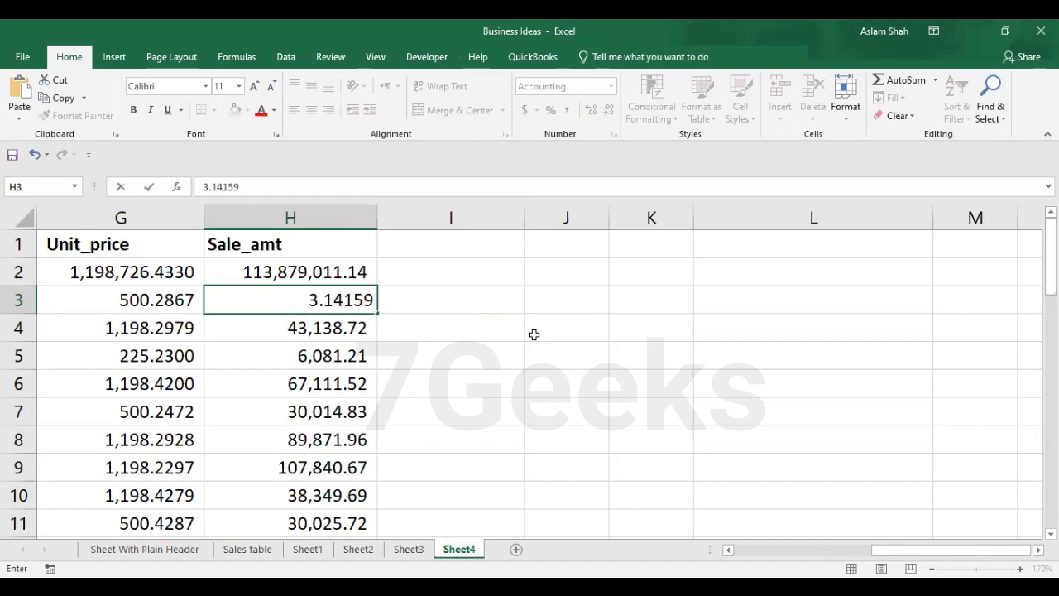
key("Tab")
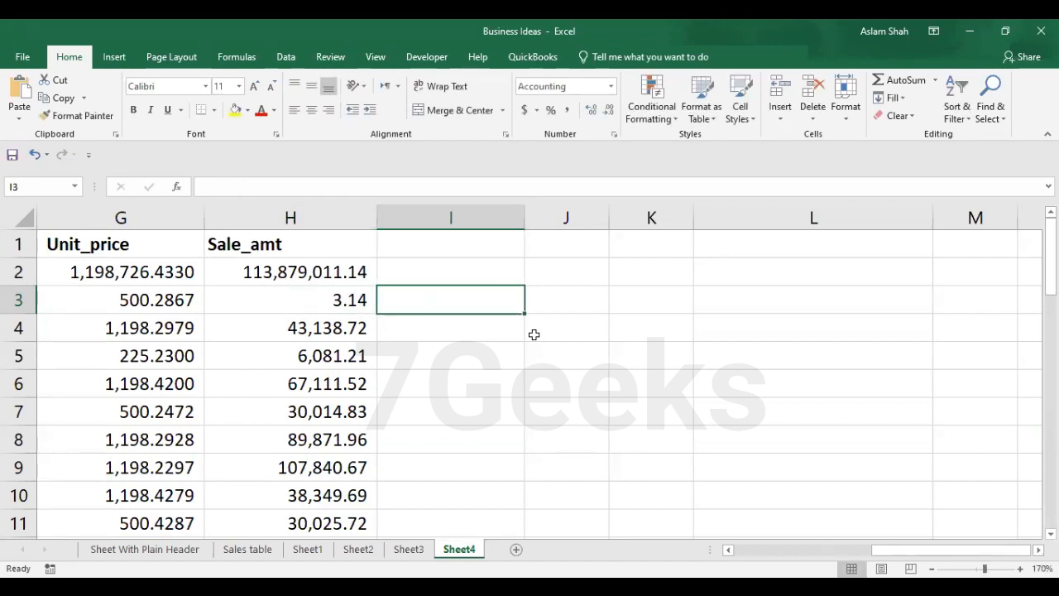
Try rounding the H3 value to two decimals with =ROUND(H3,2) in cell I3
type("=")
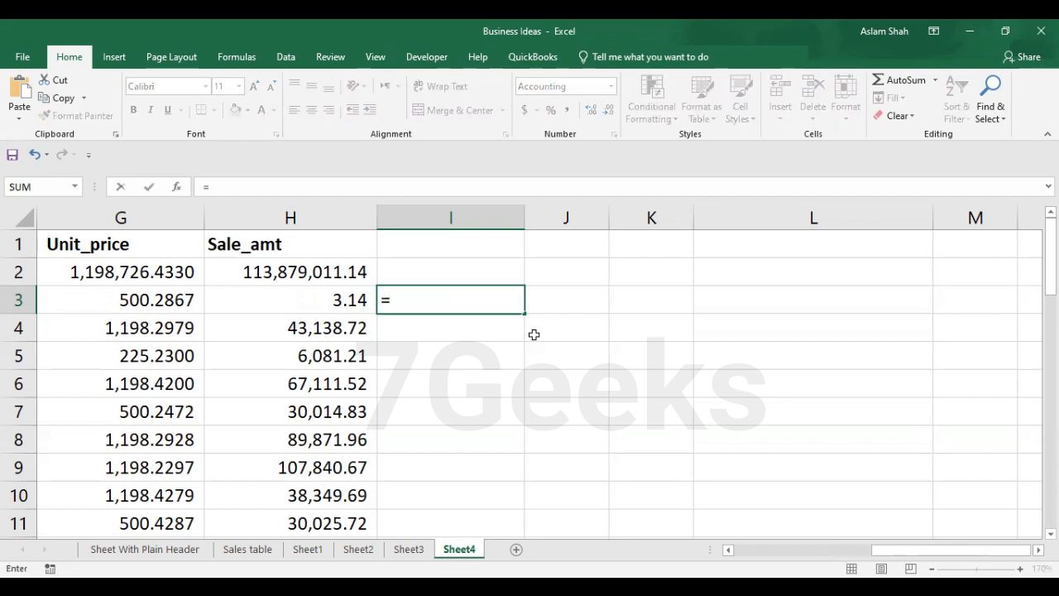
type("ROUND(")
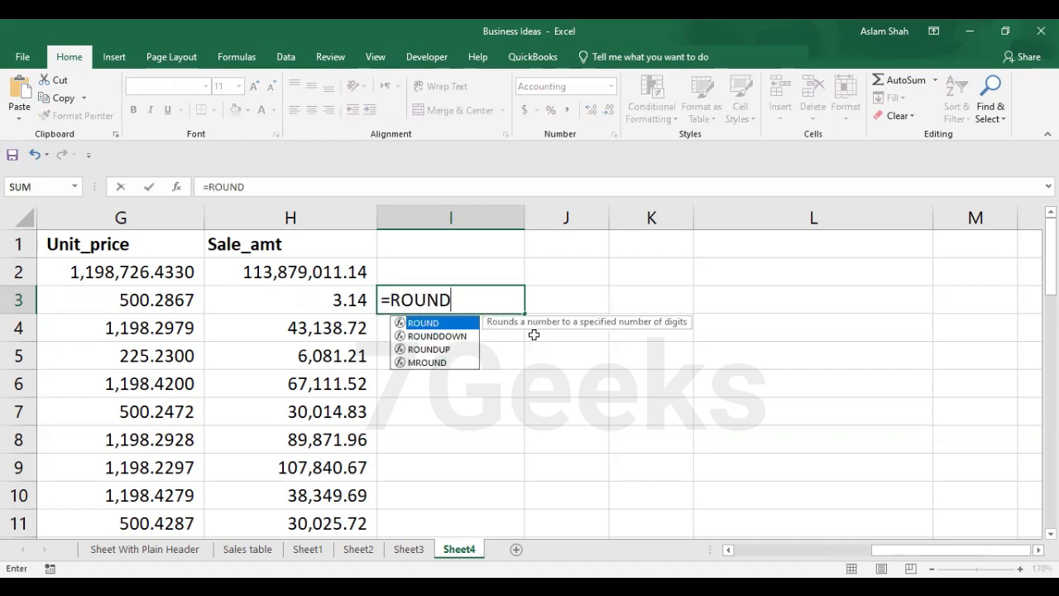
left_click(333, 299)
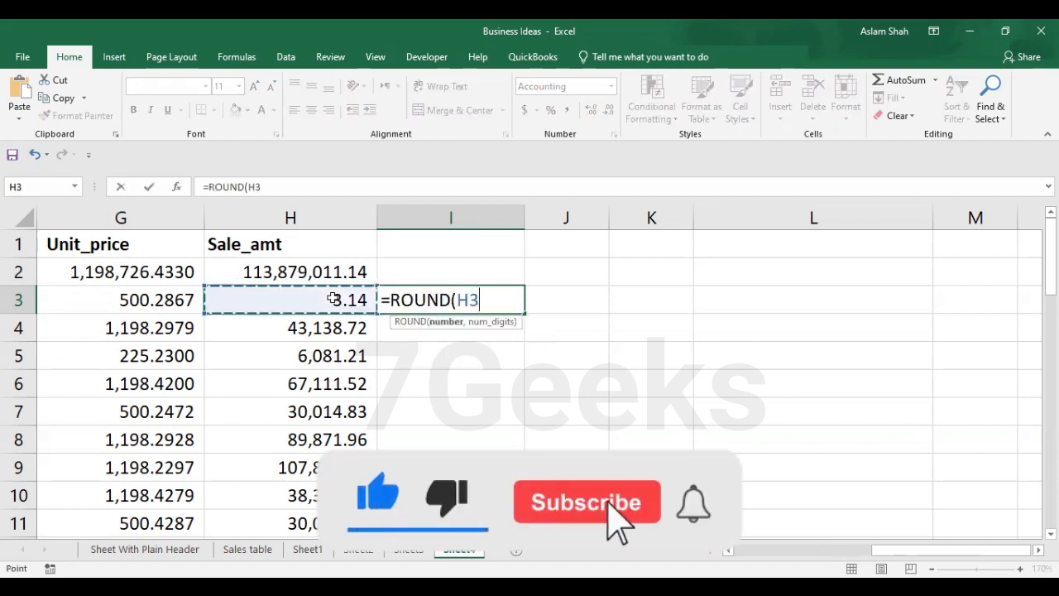
type(",")
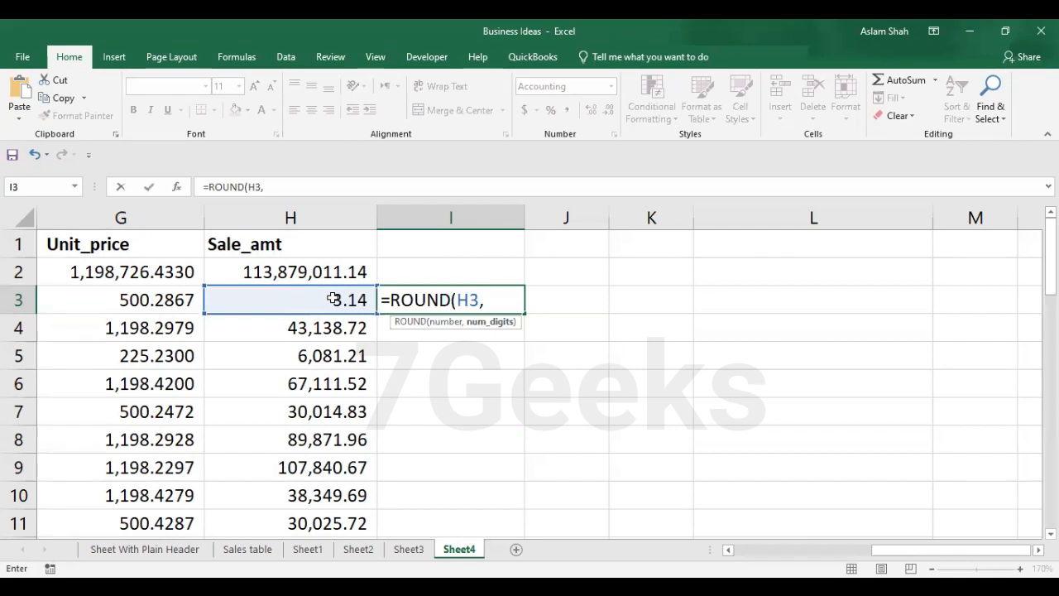
type("2)")
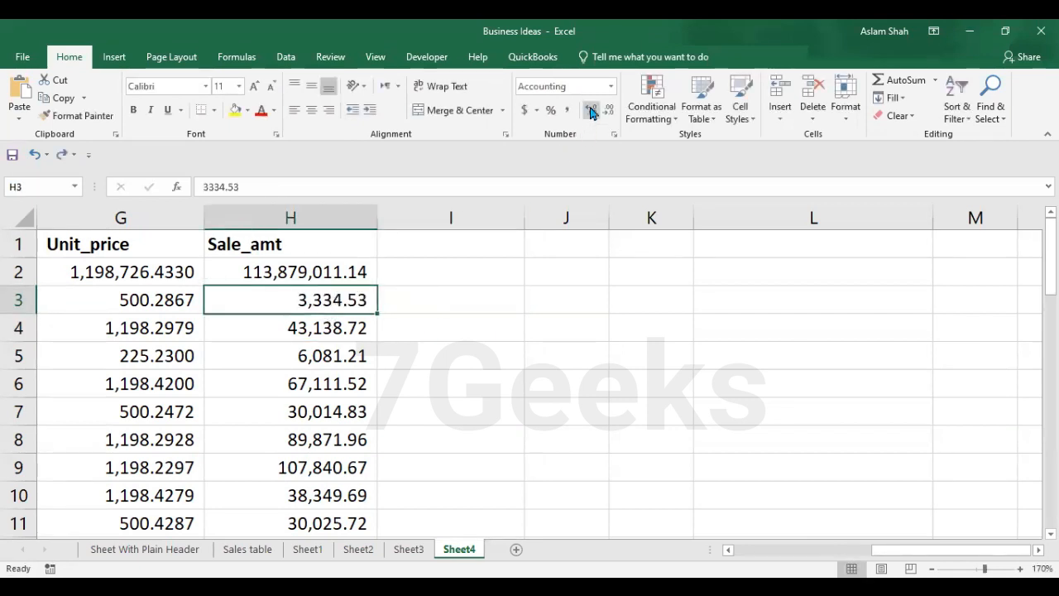
Display H3 with four decimal places and round it to two decimals with =ROUND(H3,2) in cell I3
left_click(591, 110)
left_click(592, 110)
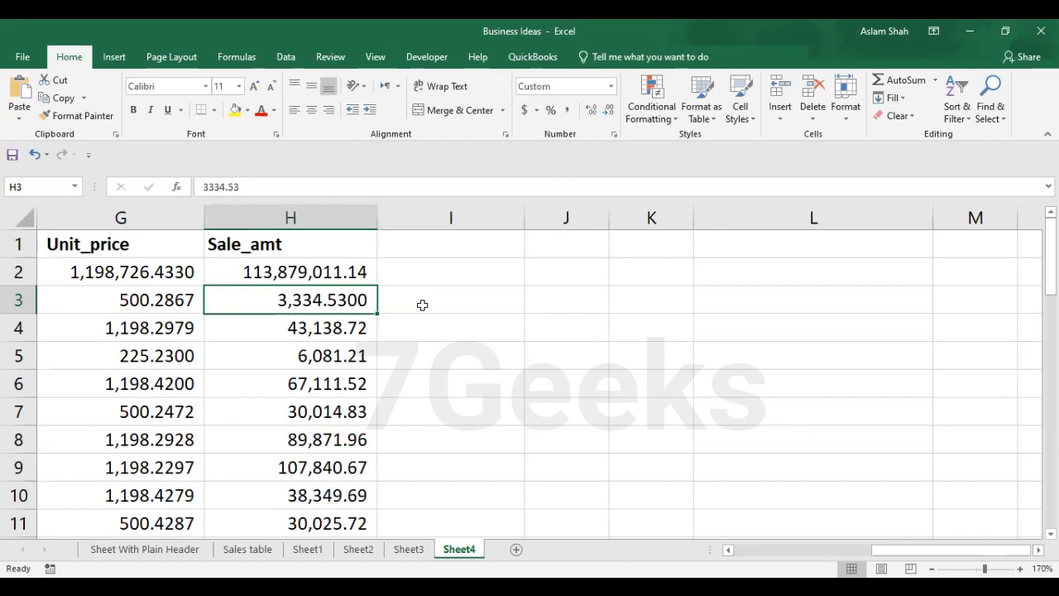
left_click(421, 303)
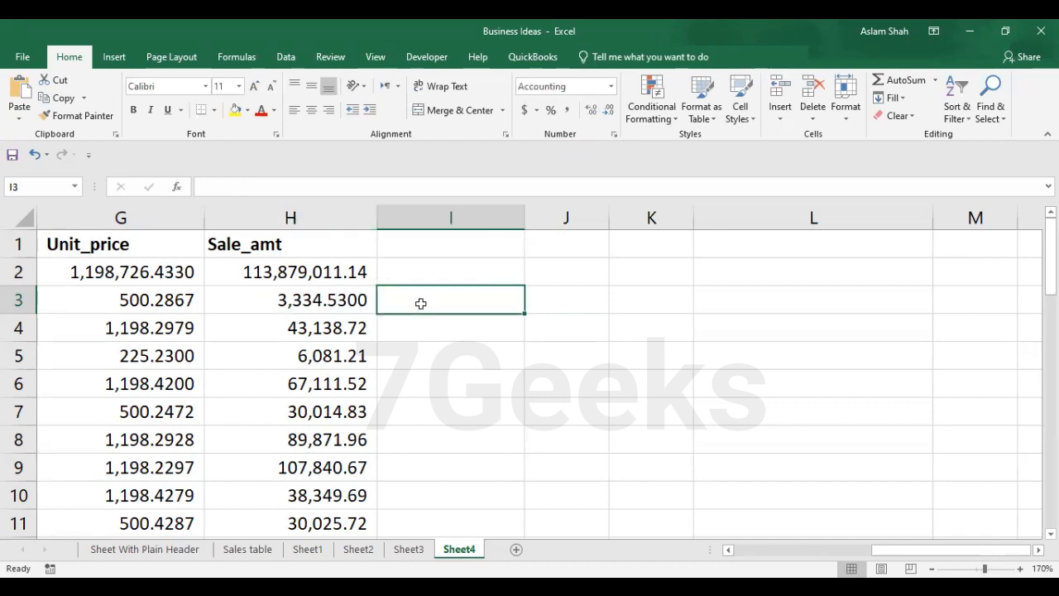
type("=")
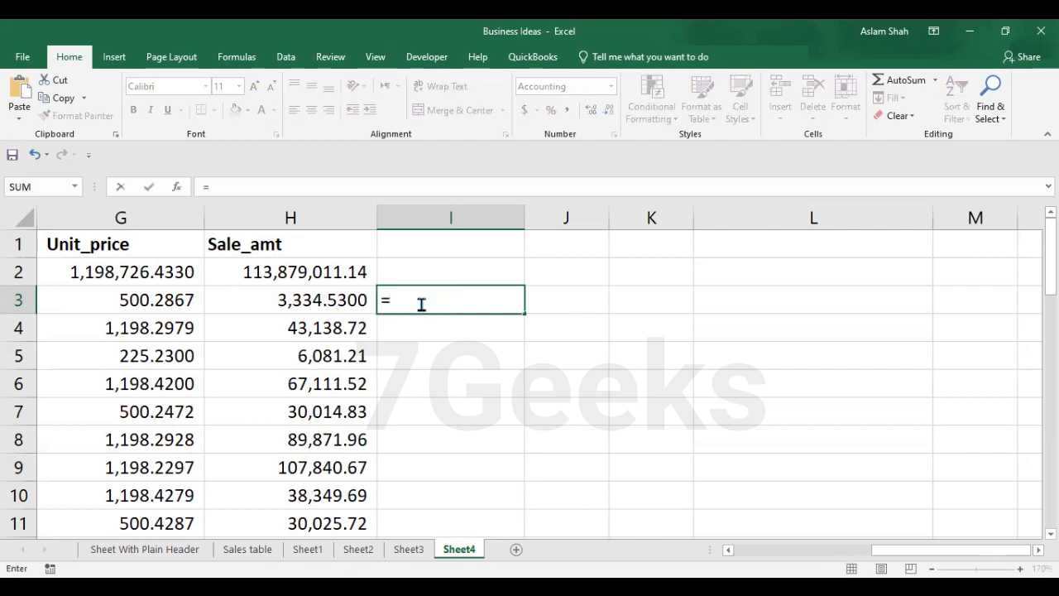
type("RADI")
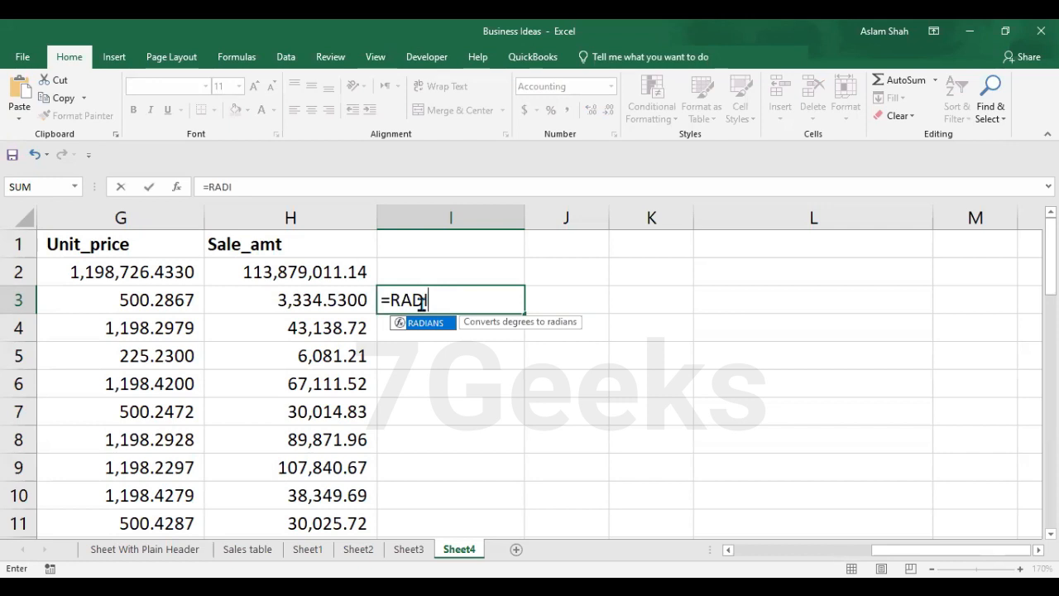
key("BackSpace")
key("BackSpace")
key("BackSpace")
type("OUND(")
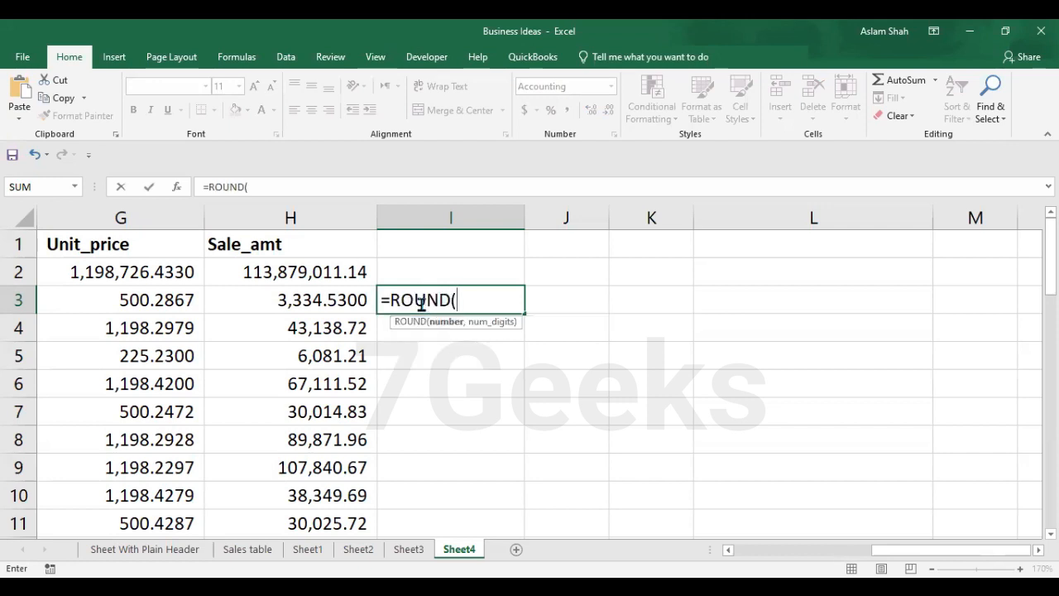
left_click(341, 301)
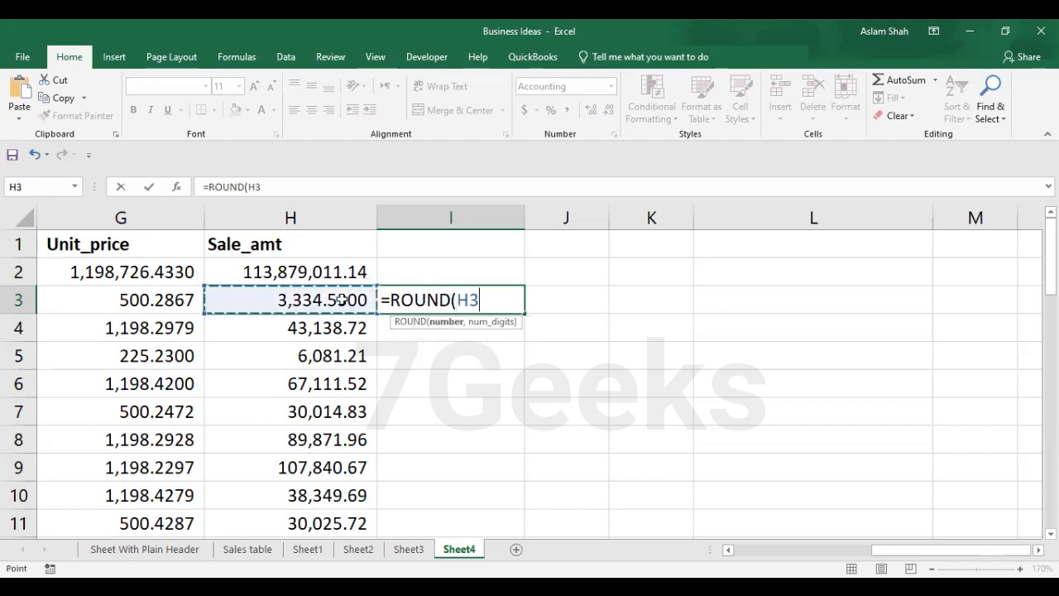
type(",")
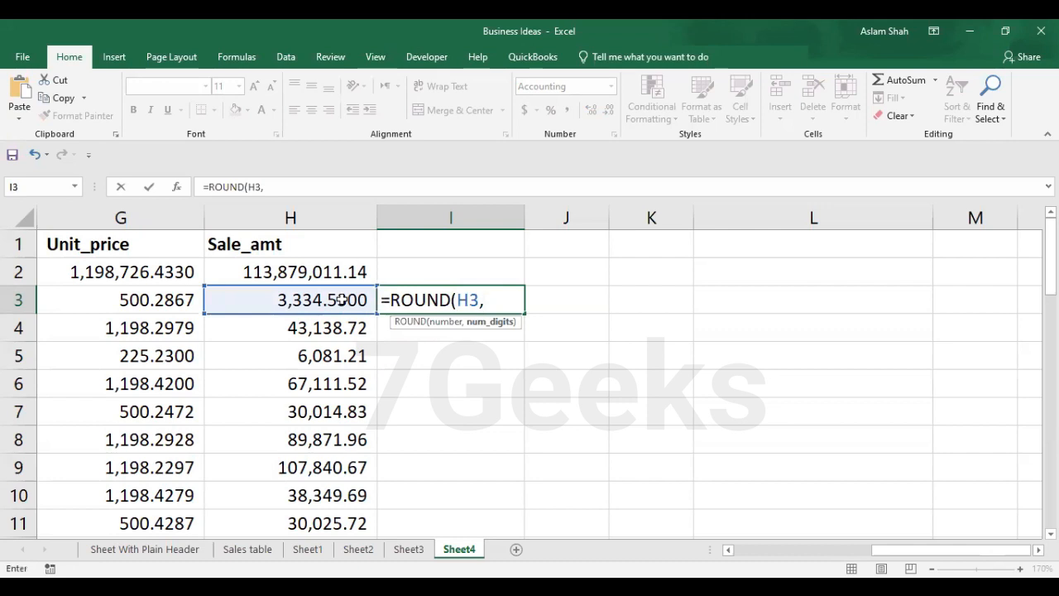
type("2)")
key("Return")
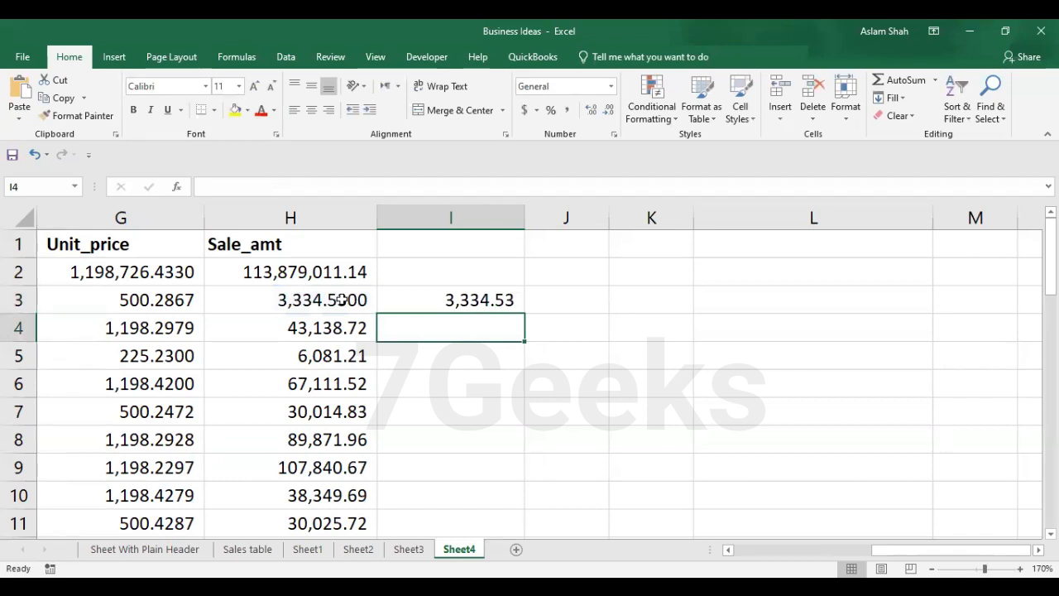
left_click(437, 302)
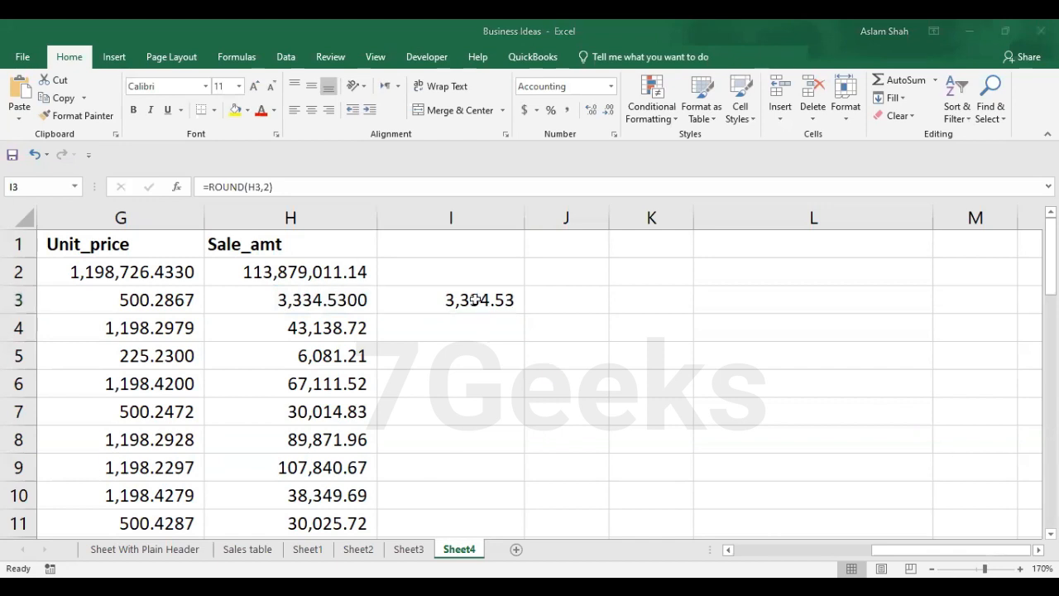
left_click(349, 300)
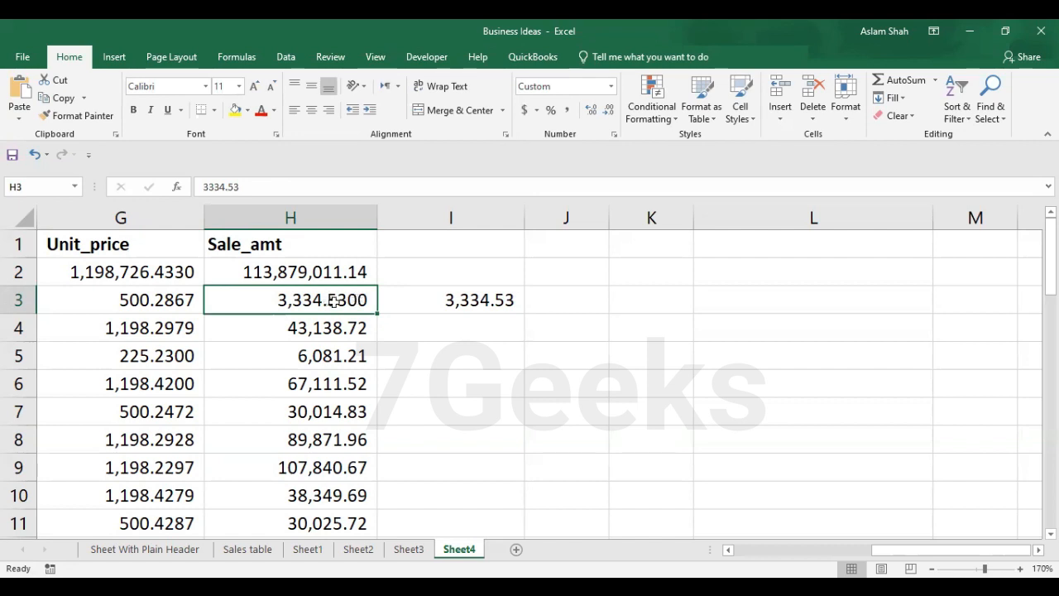
left_click(444, 302)
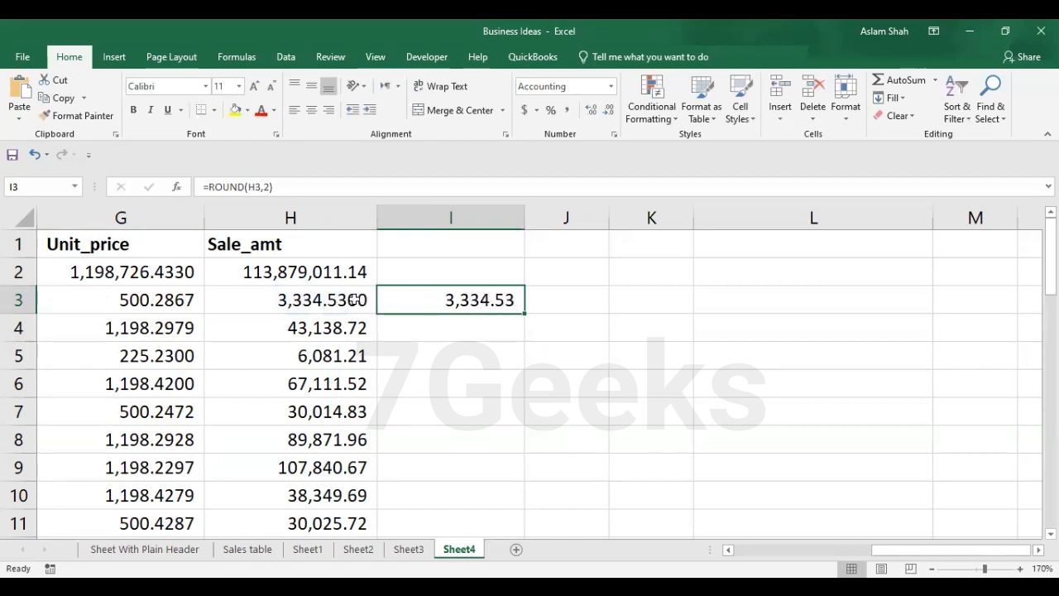
Replace the Sale_amt formula in cell H4 with the value 7.8
left_click(499, 323)
key("Left")
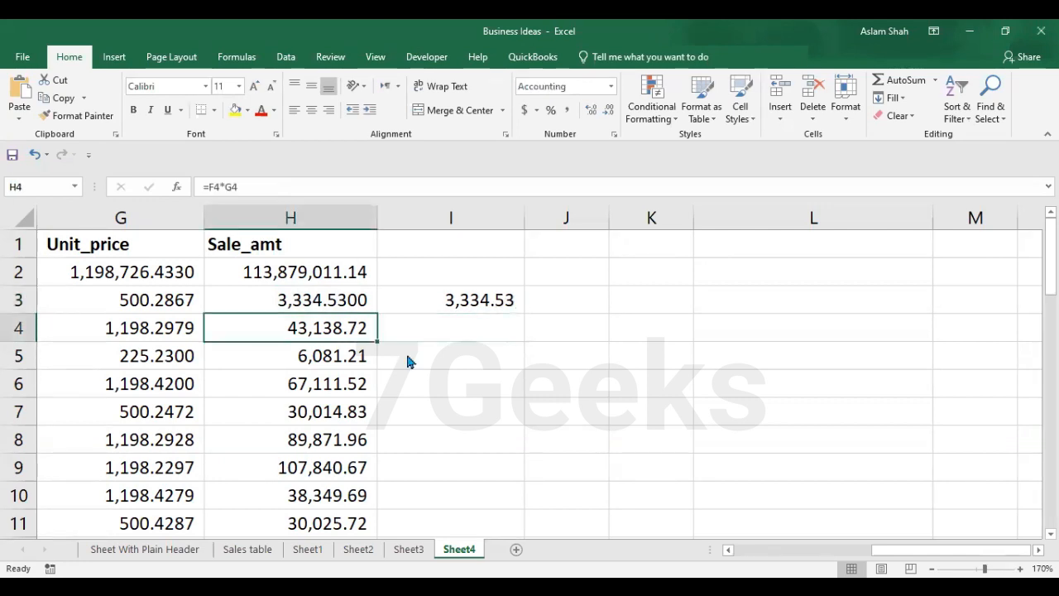
key("ctrl+1")
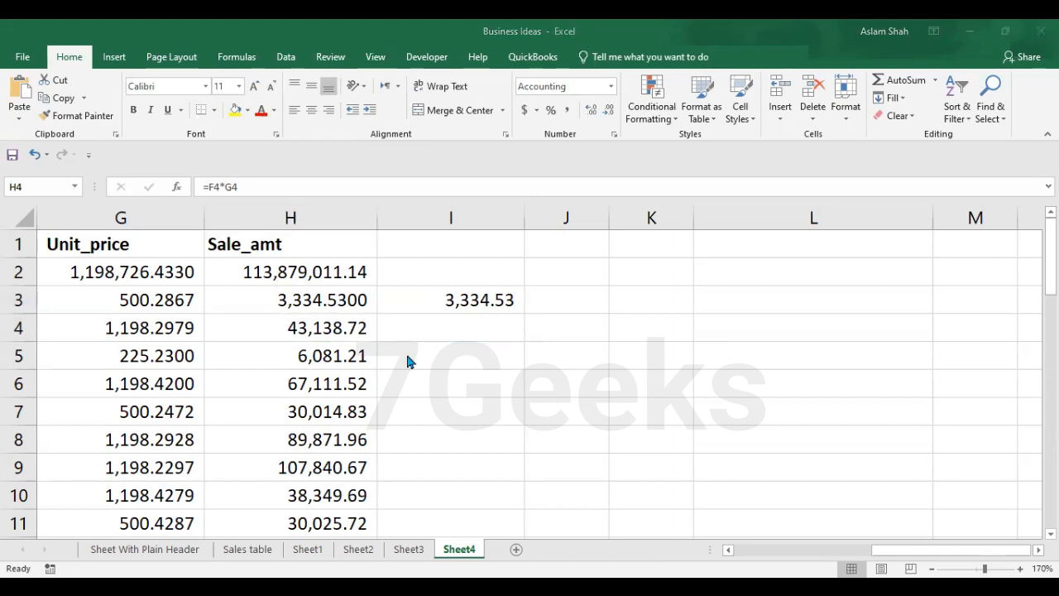
key("Escape")
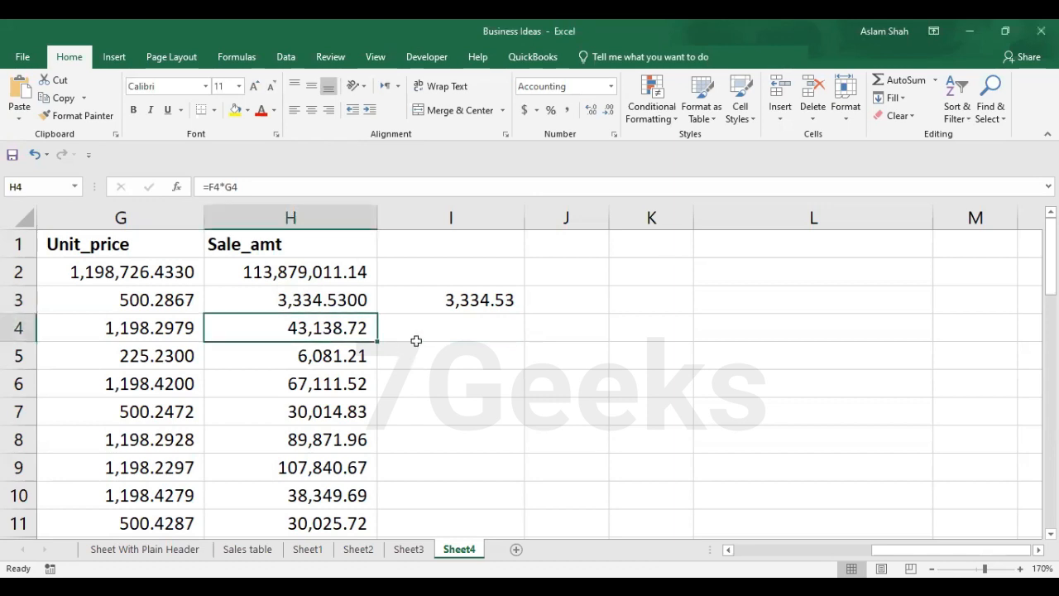
type("7.8")
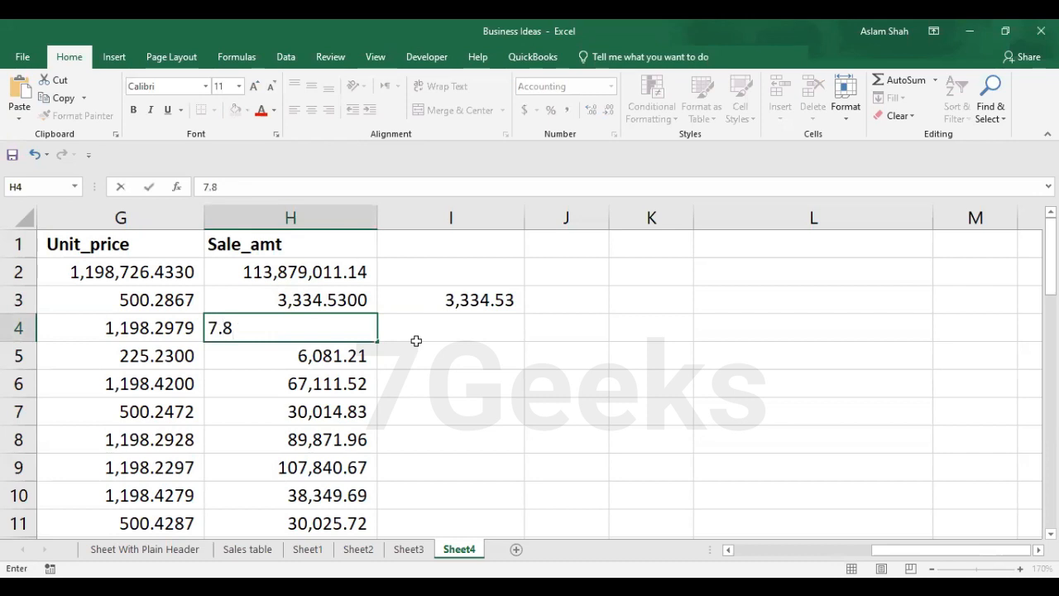
Round the H4 Sale_amt value to a whole number with =ROUND(H4,0) in cell I4
left_click(416, 337)
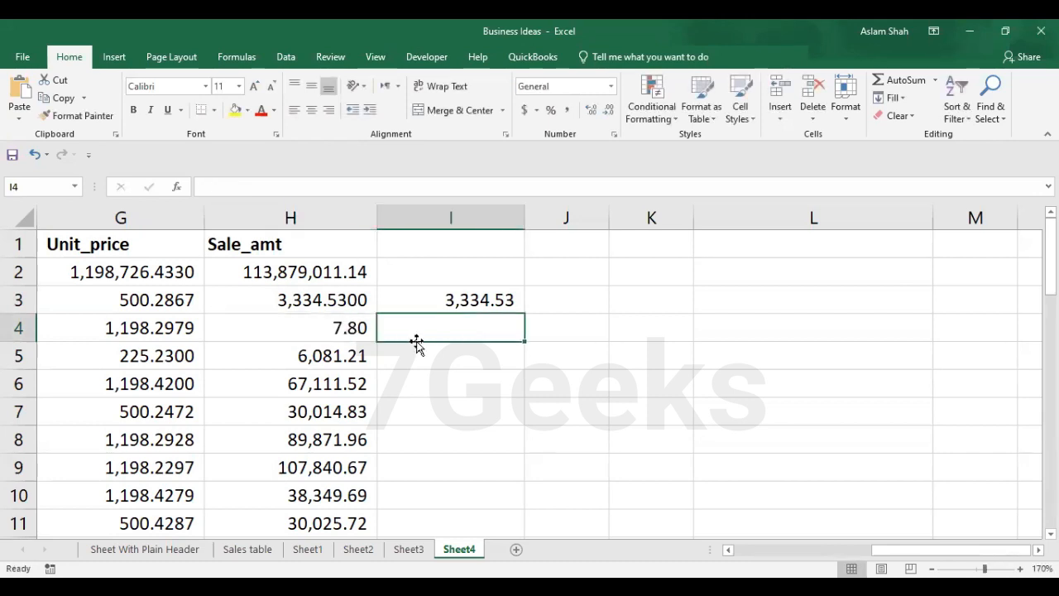
type("=")
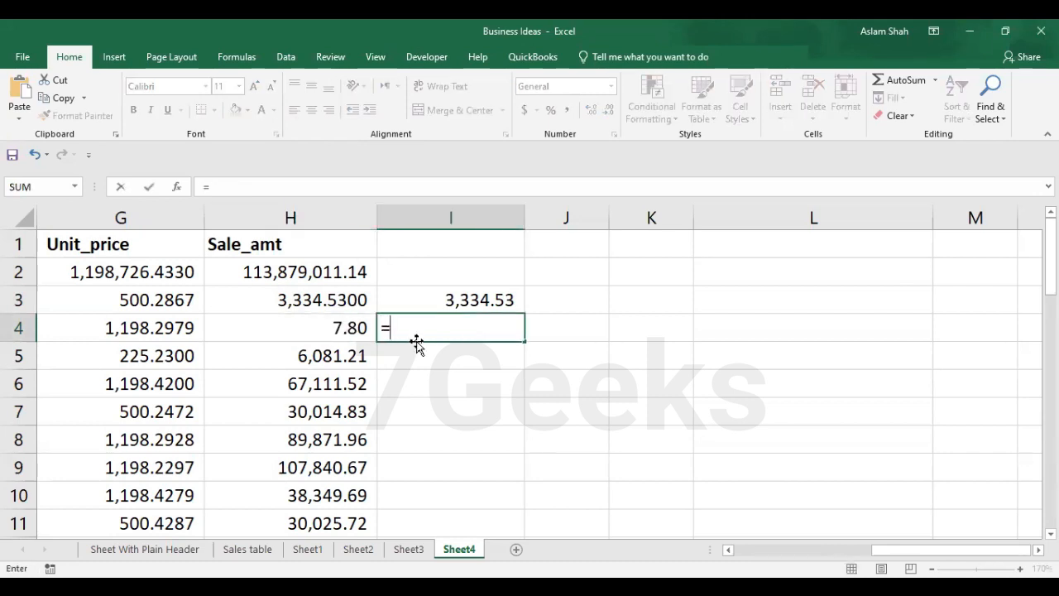
type("R")
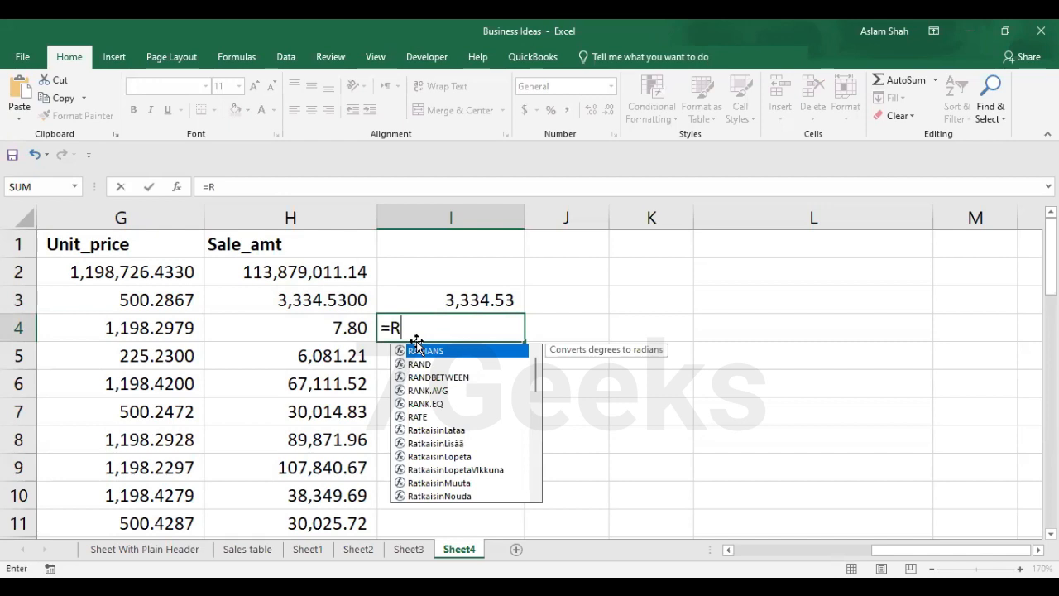
type("OUND(")
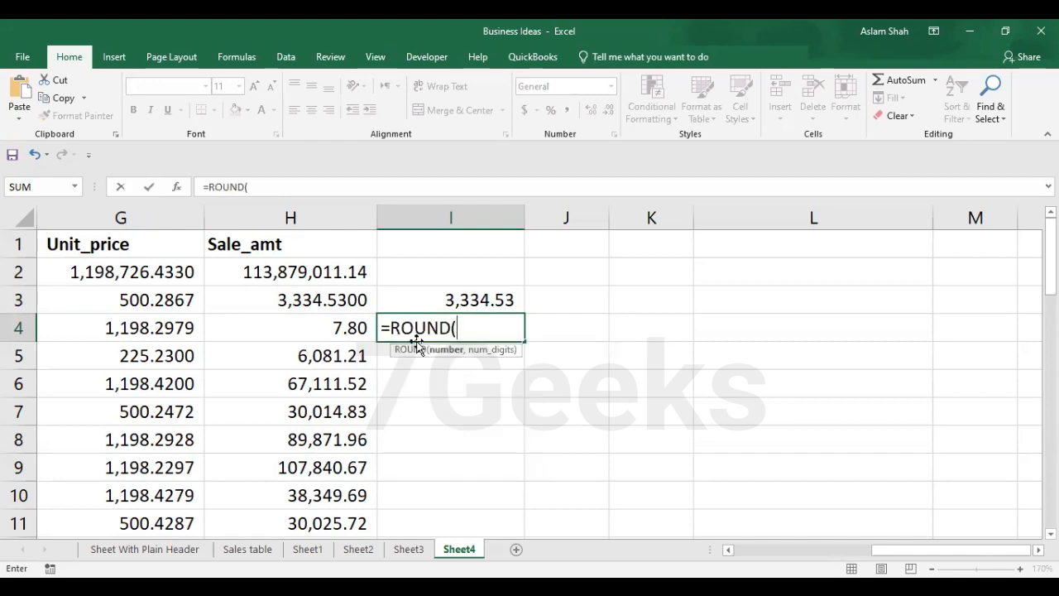
left_click(321, 323)
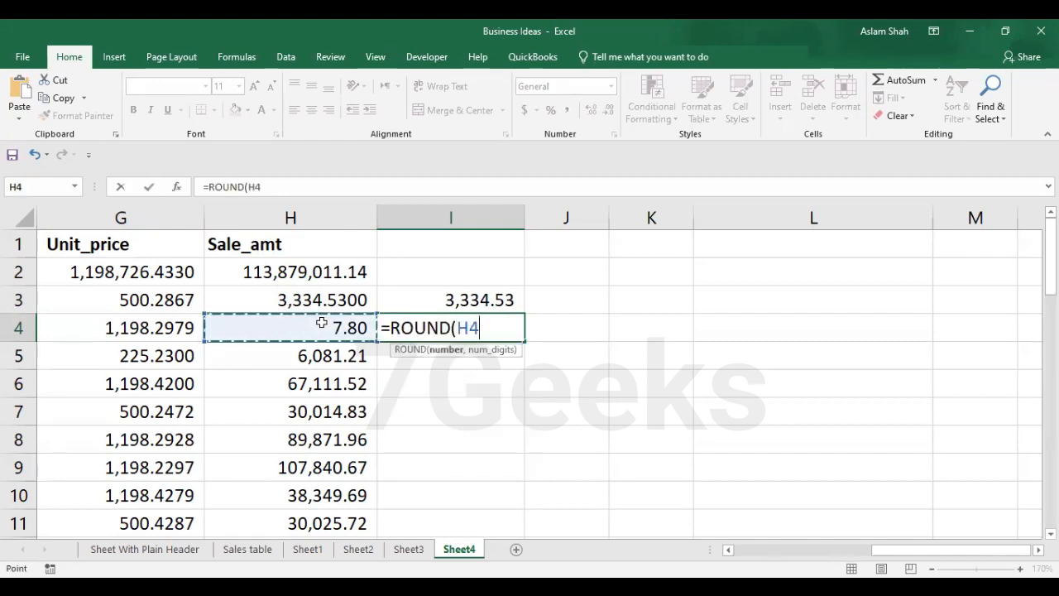
type(",")
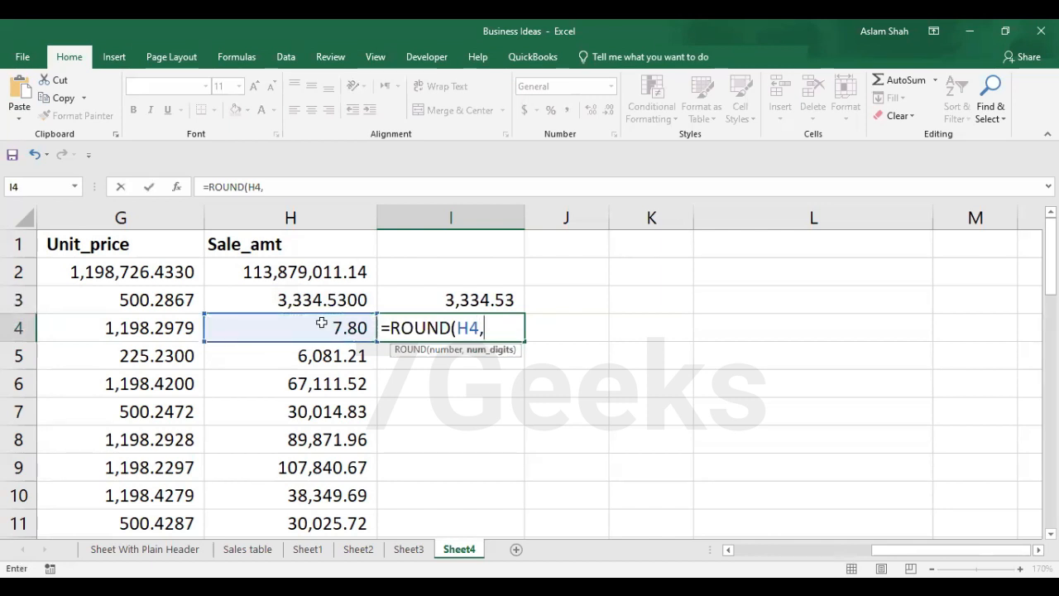
type("0)")
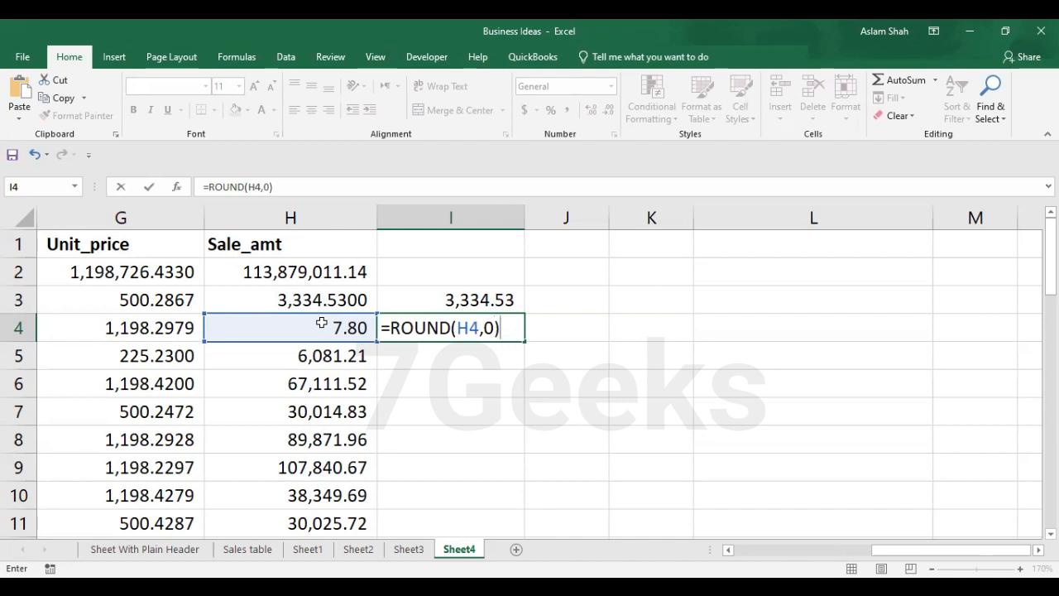
key("Return")
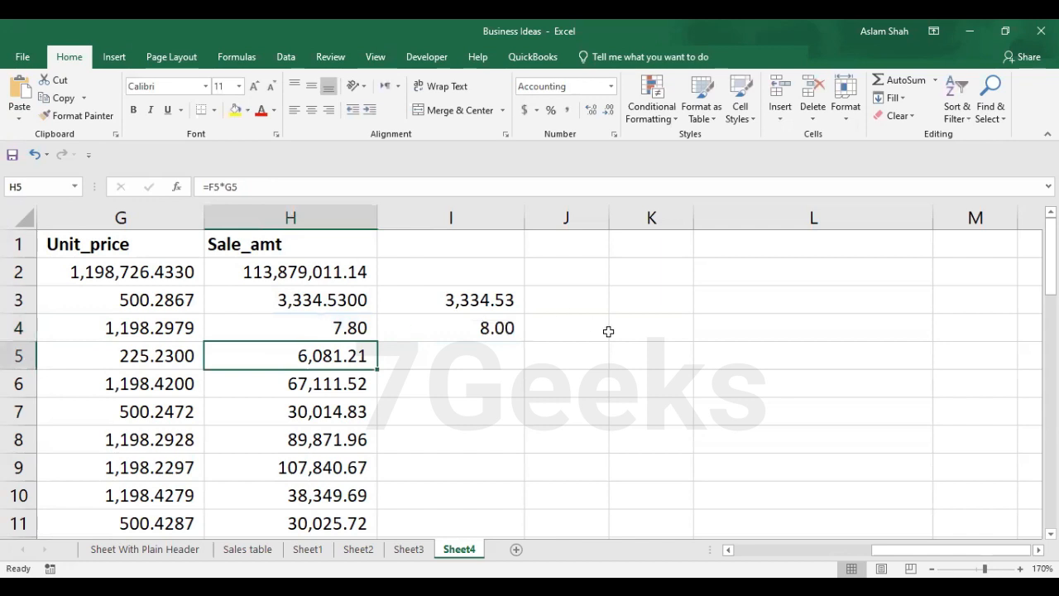
left_click(468, 331)
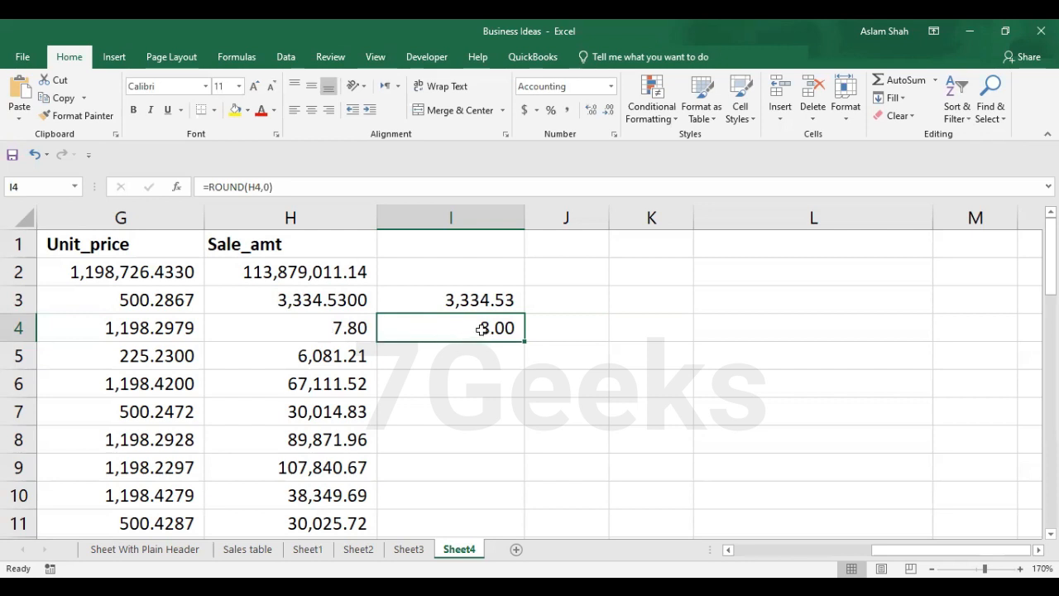
key("alt+Tab")
key("alt+Tab")
left_click(463, 351)
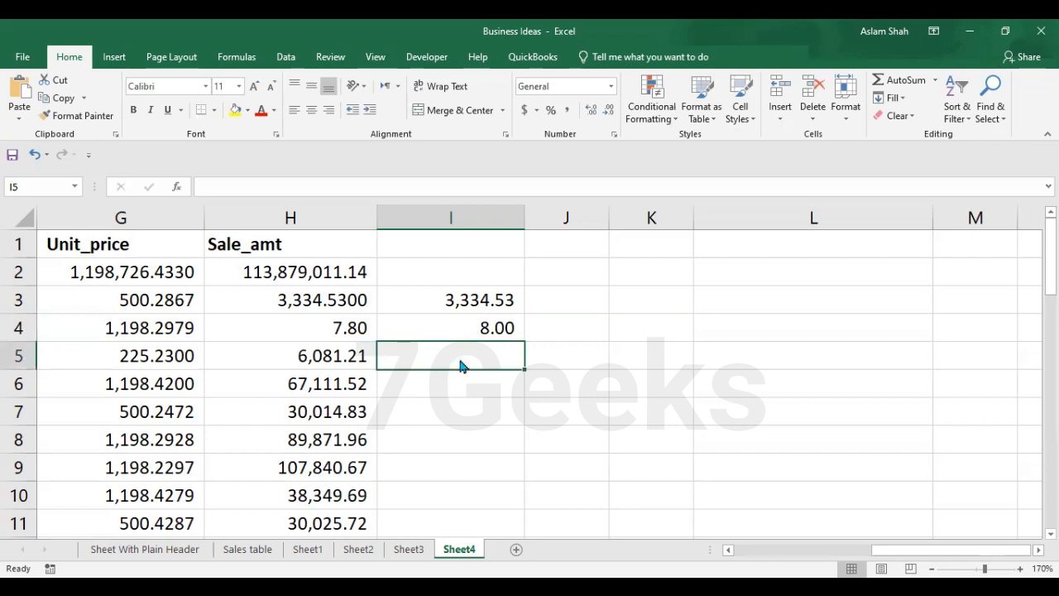
key("alt+Tab")
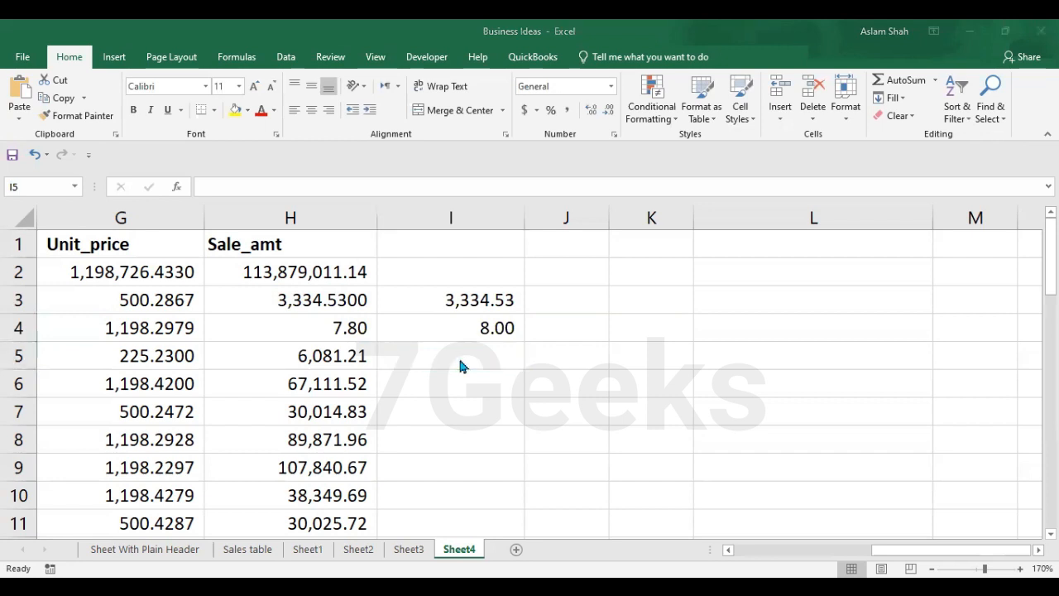
key("alt+Tab")
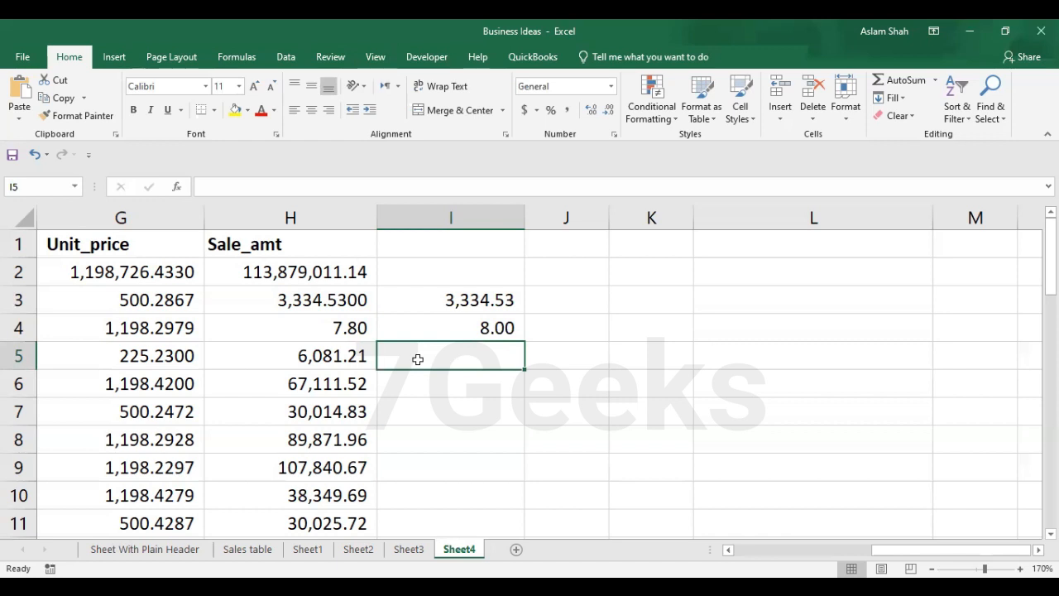
type("=")
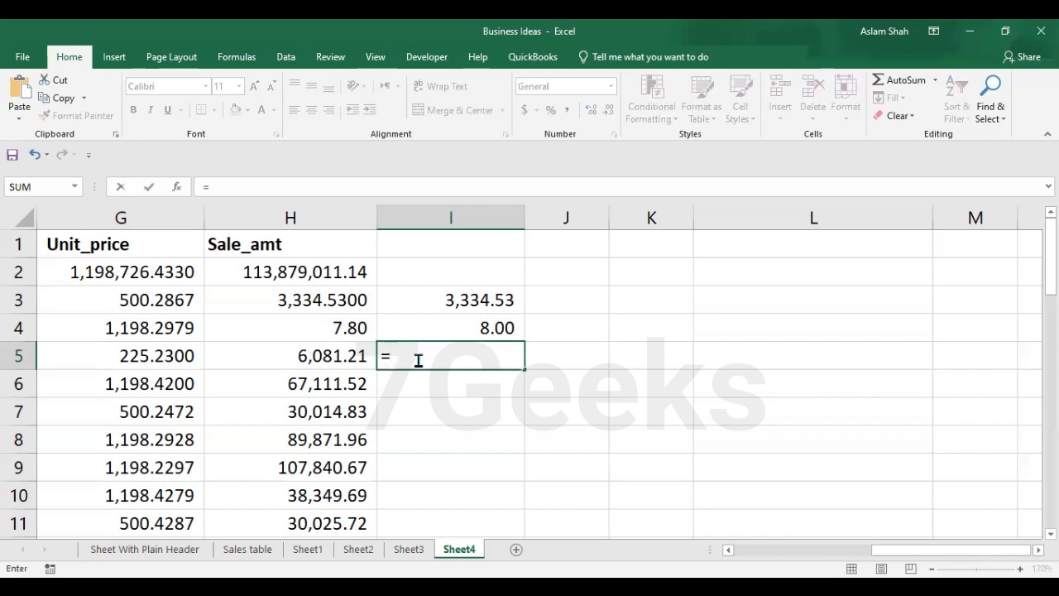
type("R")
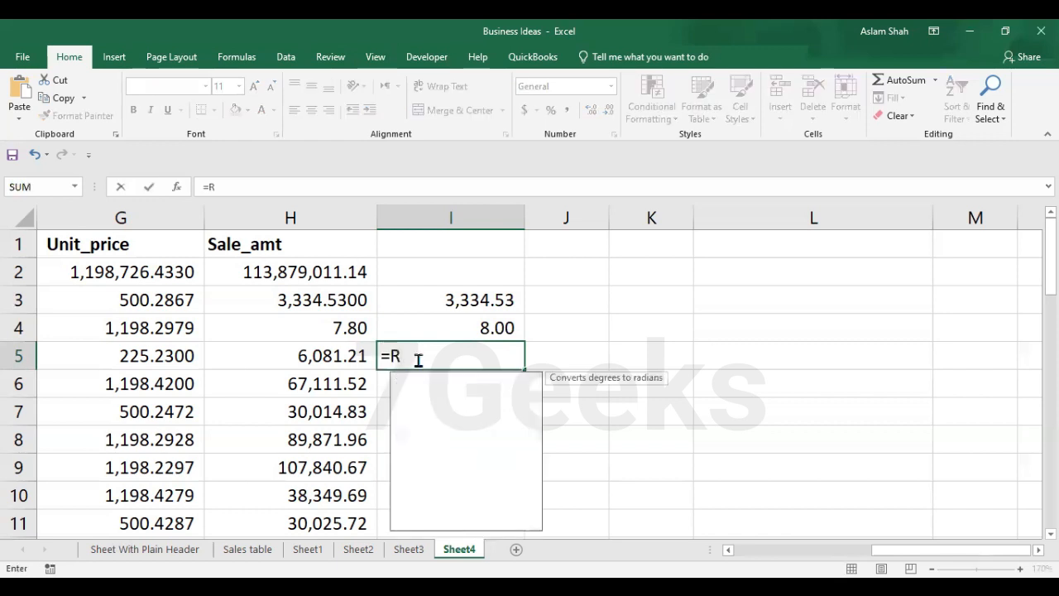
type("OUND(")
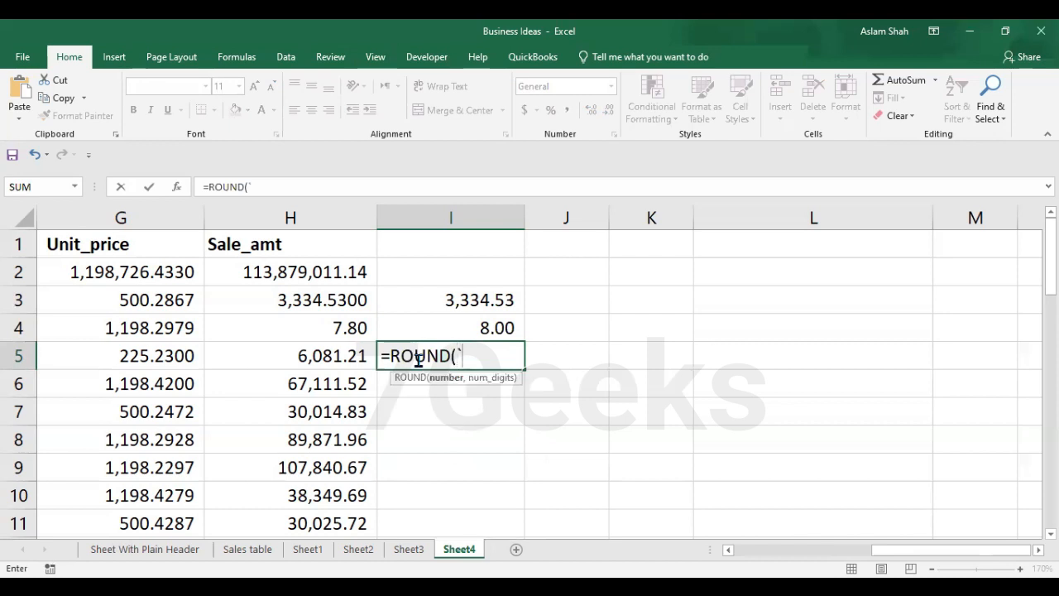
key("BackSpace")
key("BackSpace")
key("BackSpace")
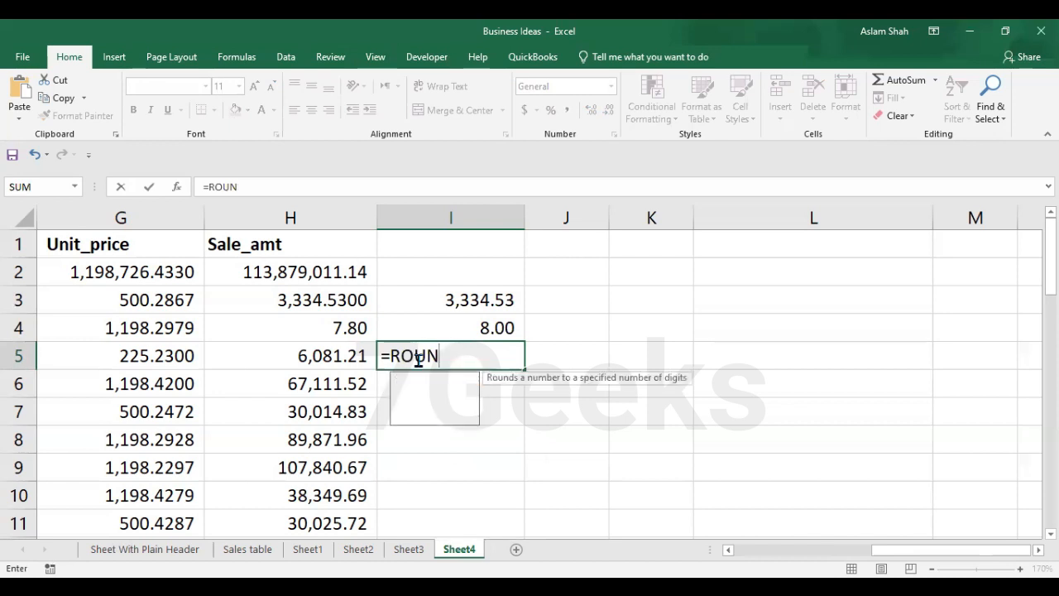
key("BackSpace")
key("BackSpace")
key("BackSpace")
key("BackSpace")
key("BackSpace")
Replace the Sale_amt formula in cell H5 with the value 12345.67
left_click(339, 351)
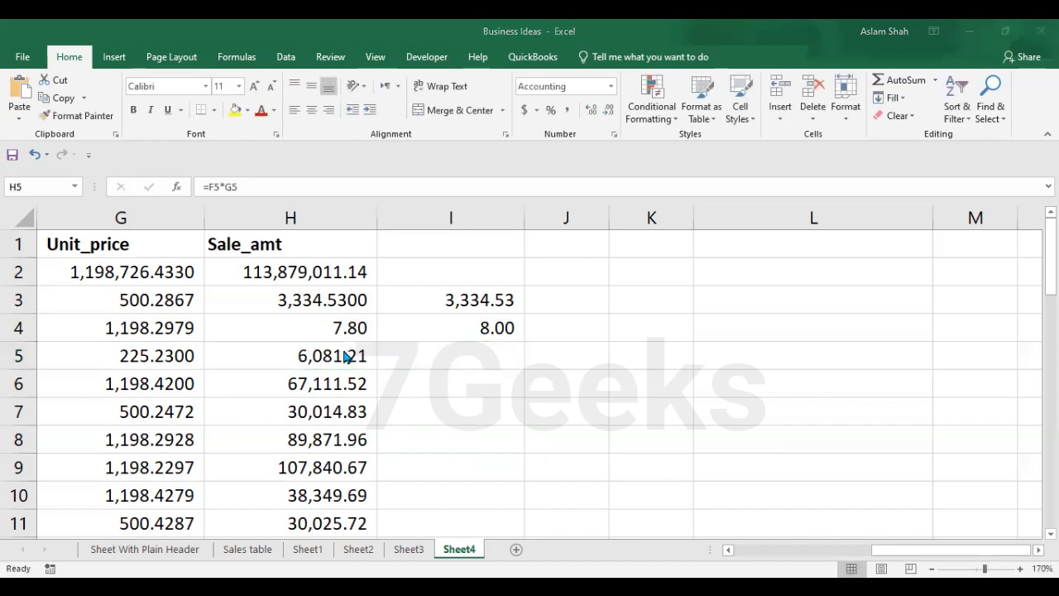
left_click(337, 362)
type("12")
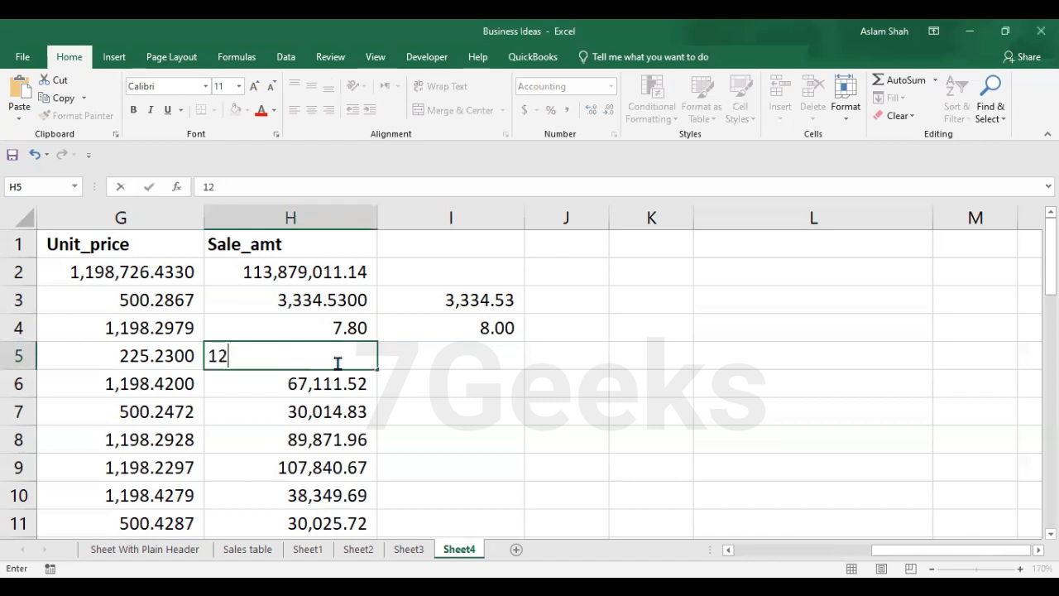
type(",345.")
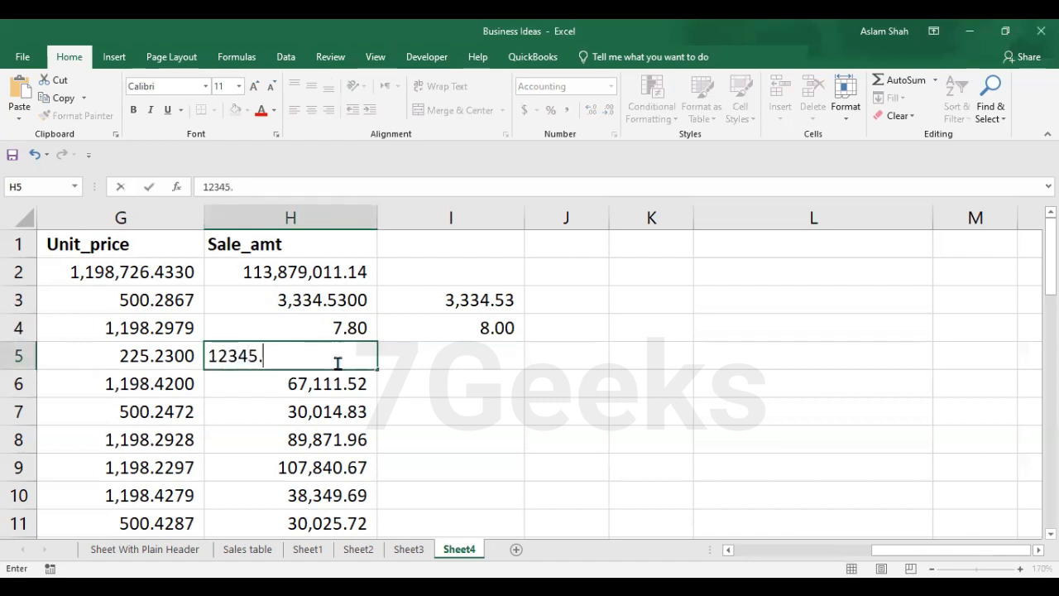
type("67")
key("Tab")
Round the H5 value to the nearest thousand with =ROUND(H5,-3) in cell I5
type("=")
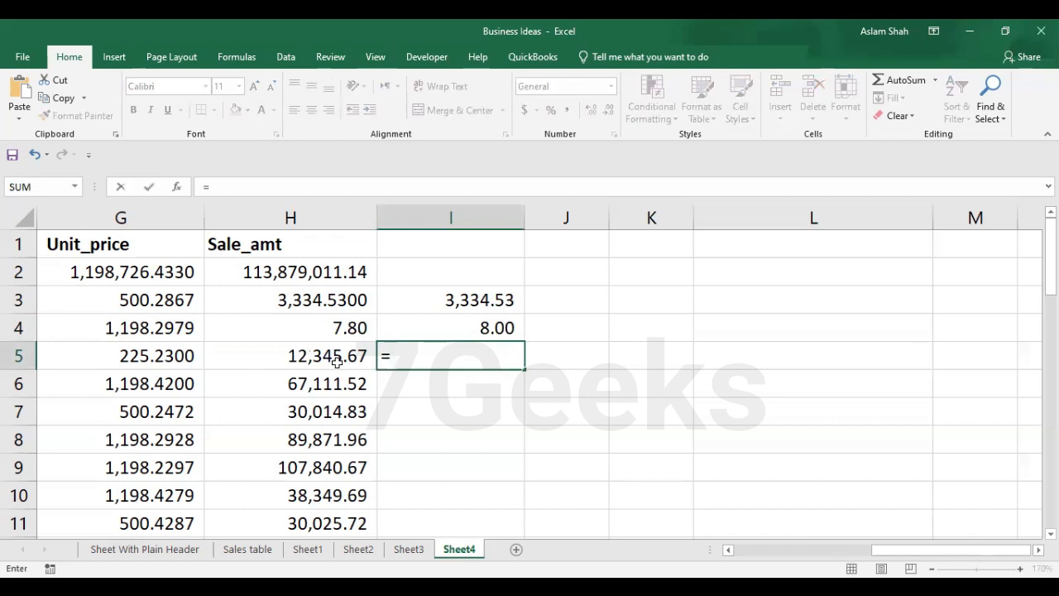
type("ROUND(")
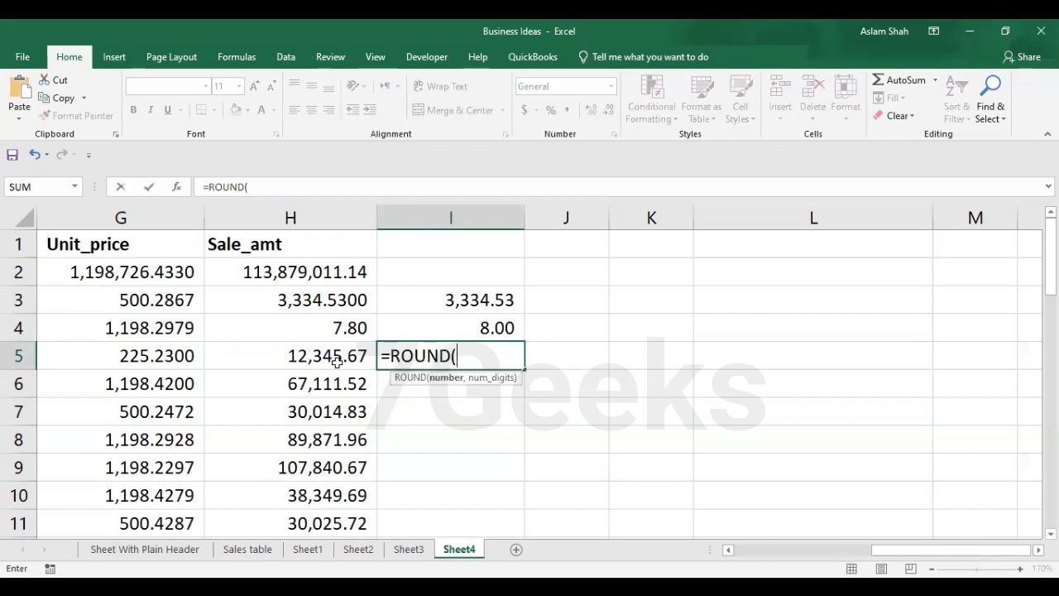
left_click(336, 361)
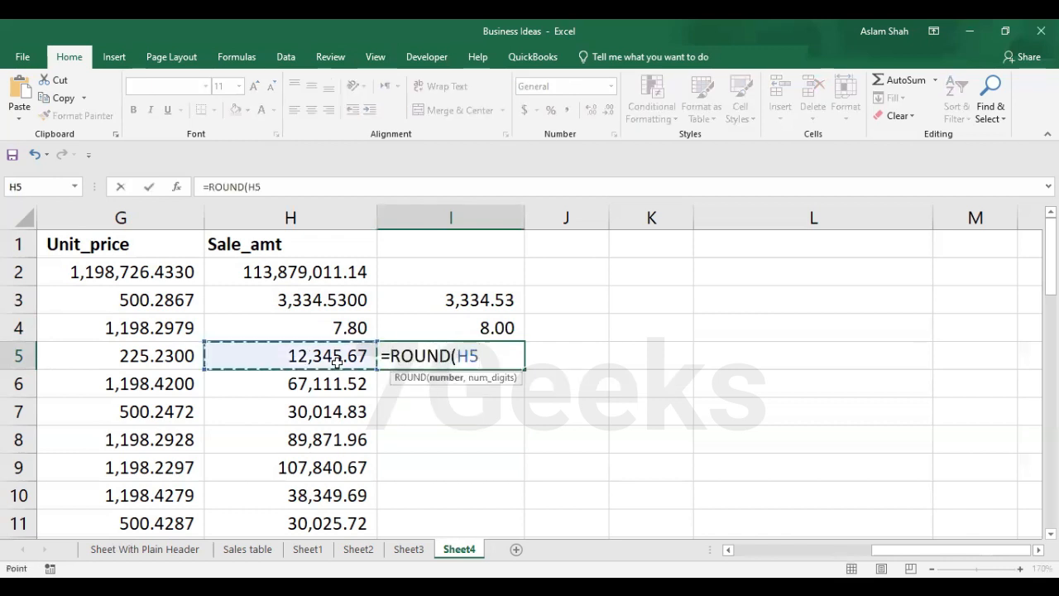
type(",-")
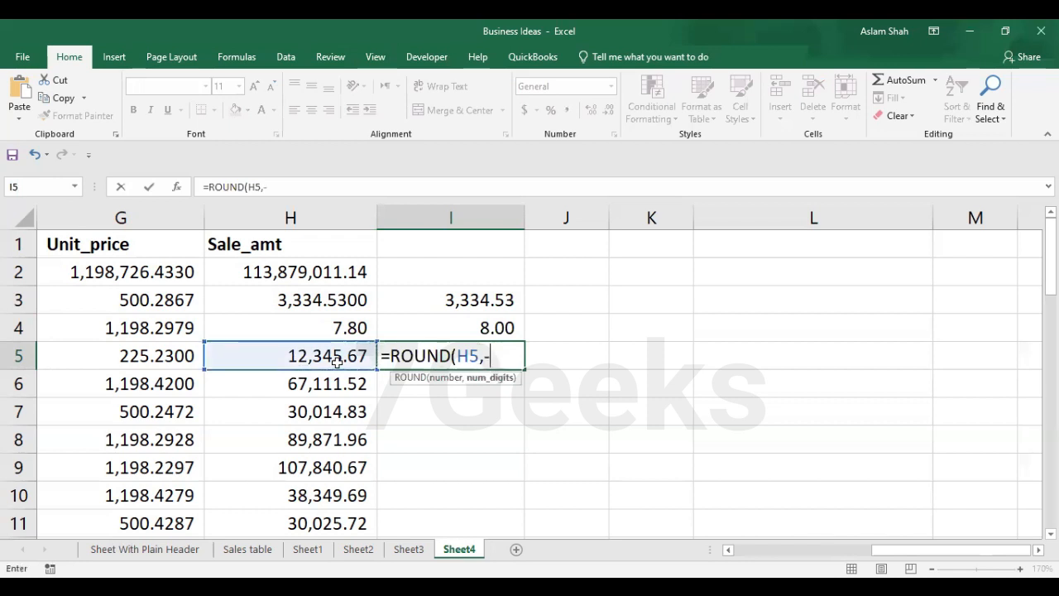
type("3)")
key("Return")
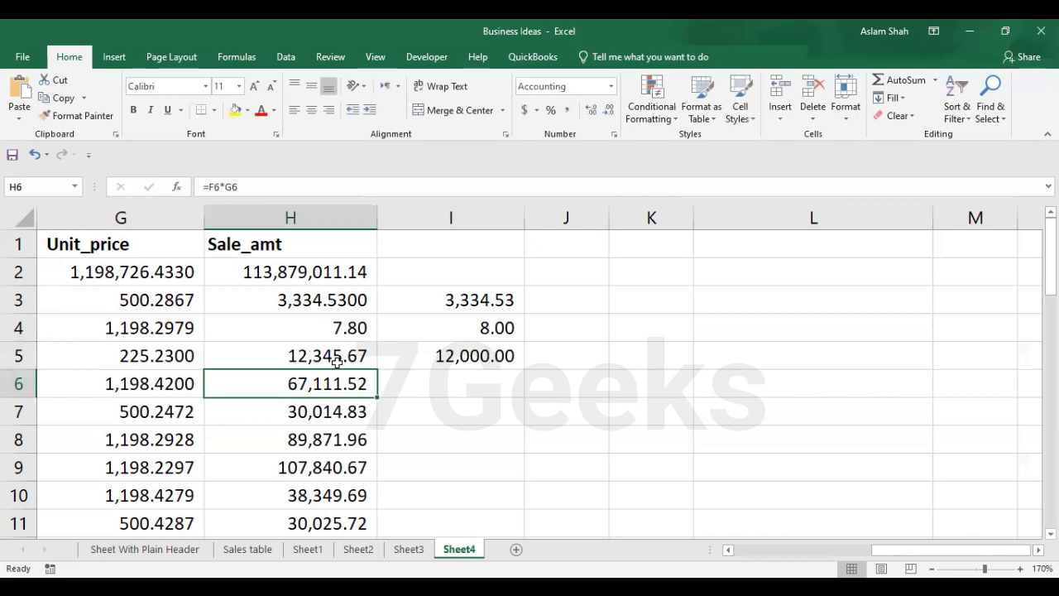
left_click(461, 355)
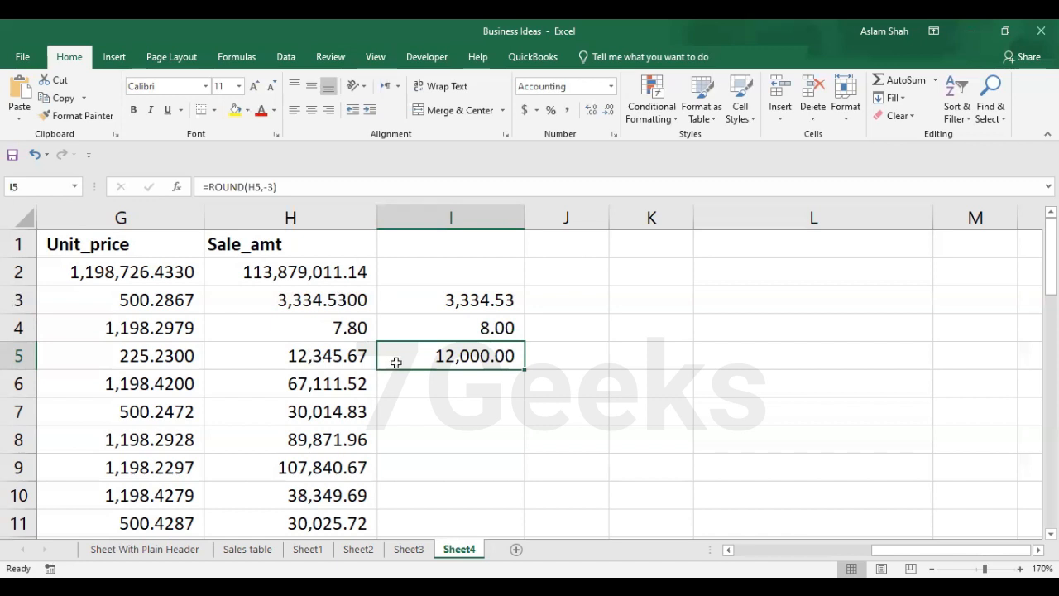
Change the rounding formula in cell I5 to =ROUND(H5,-2) to round to the nearest hundred
left_click(463, 381)
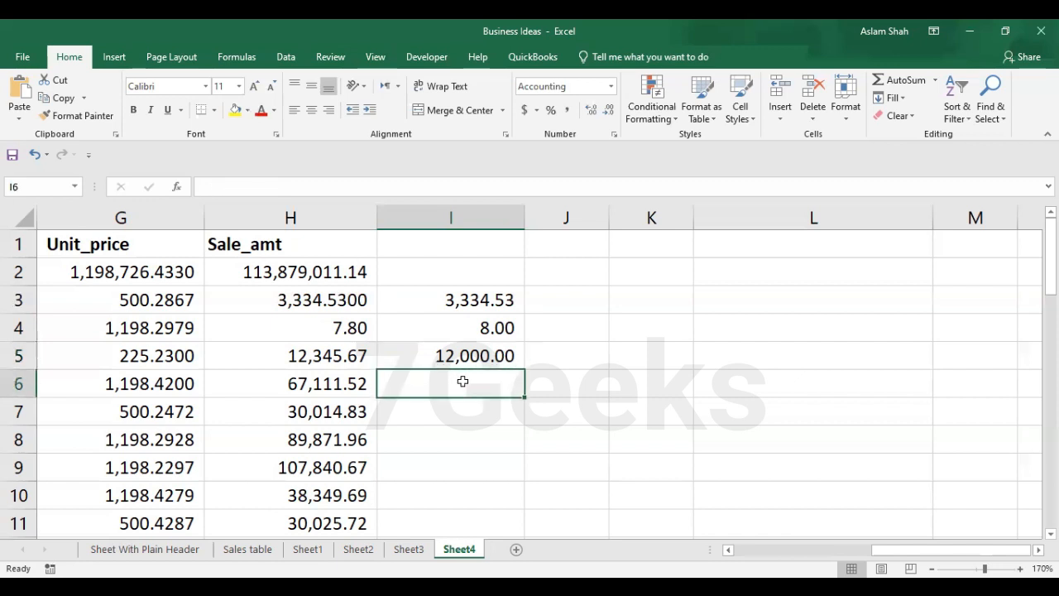
left_click(449, 354)
double_click(475, 352)
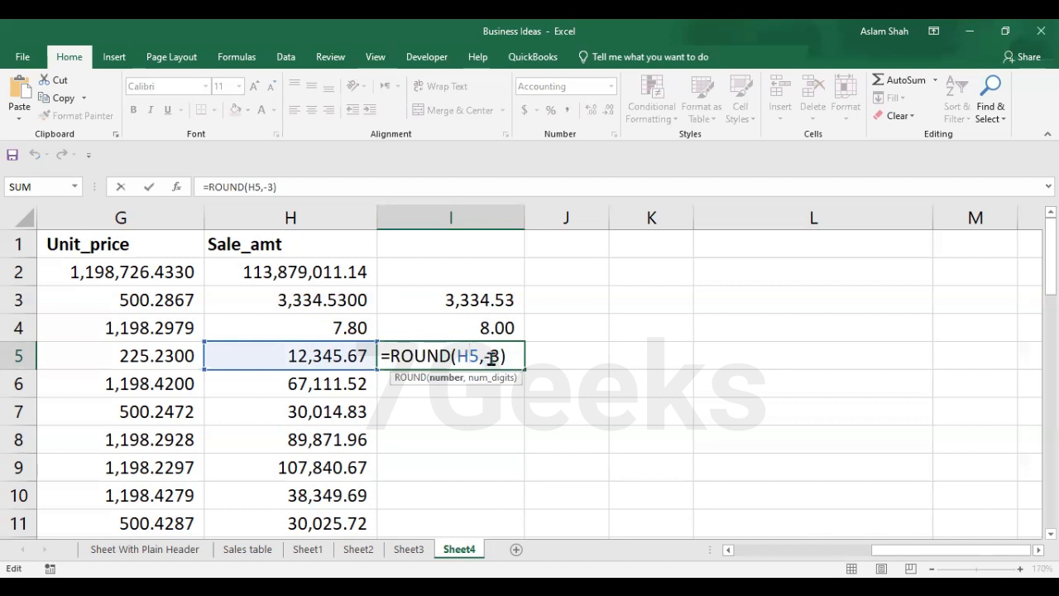
key("BackSpace")
type("2")
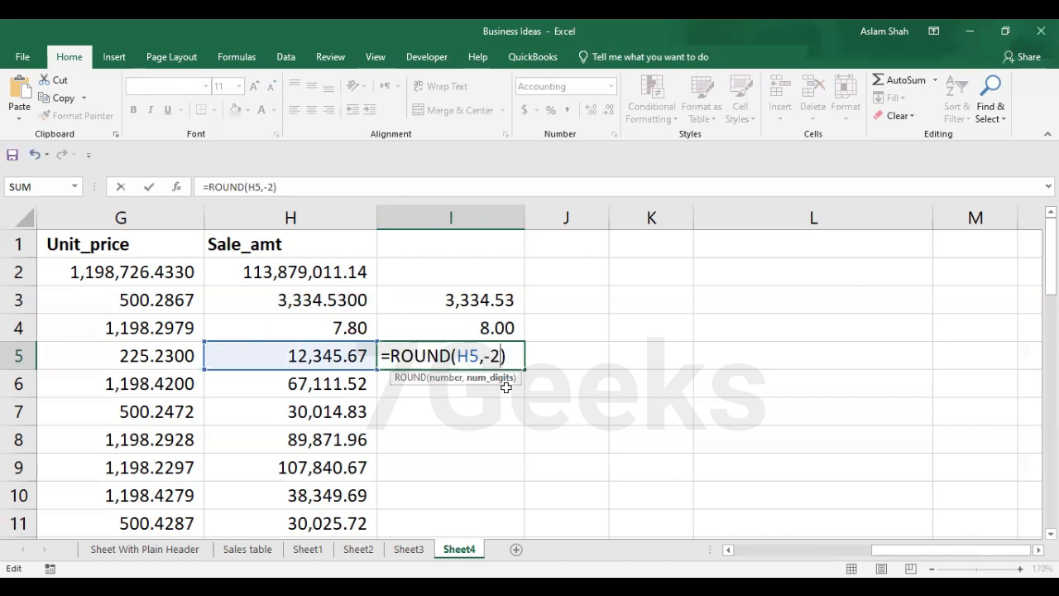
key("Return")
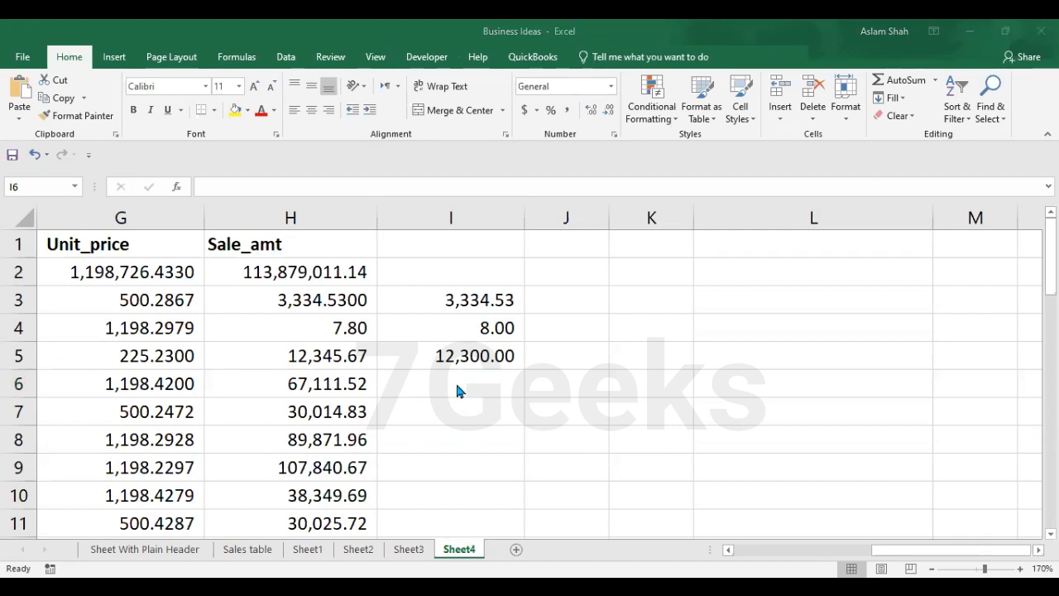
left_click(456, 385)
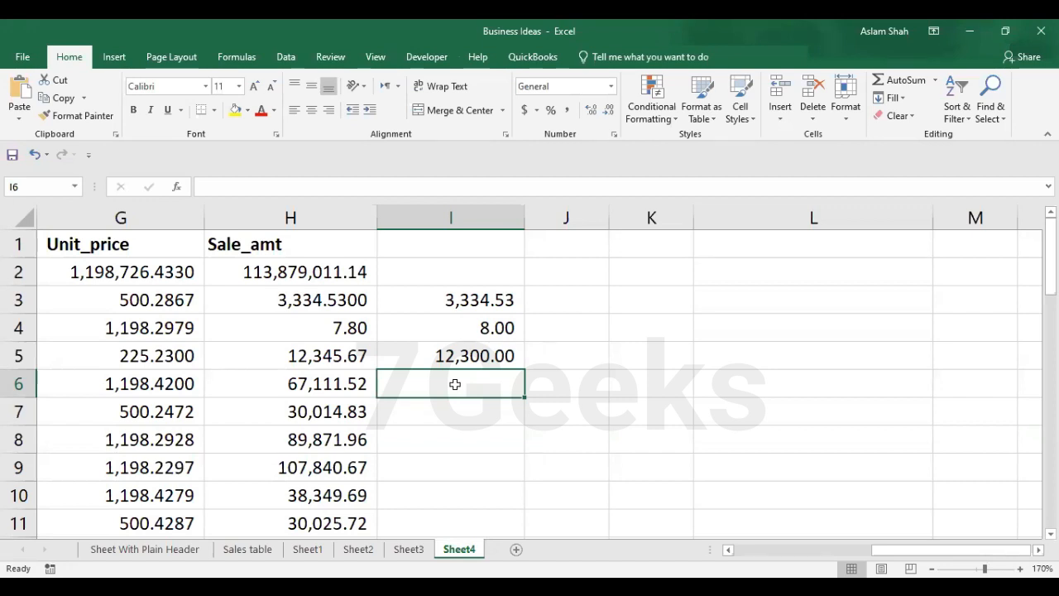
Replace the Sale_amt formula in cell H2 with the value 1234567
left_click(315, 271)
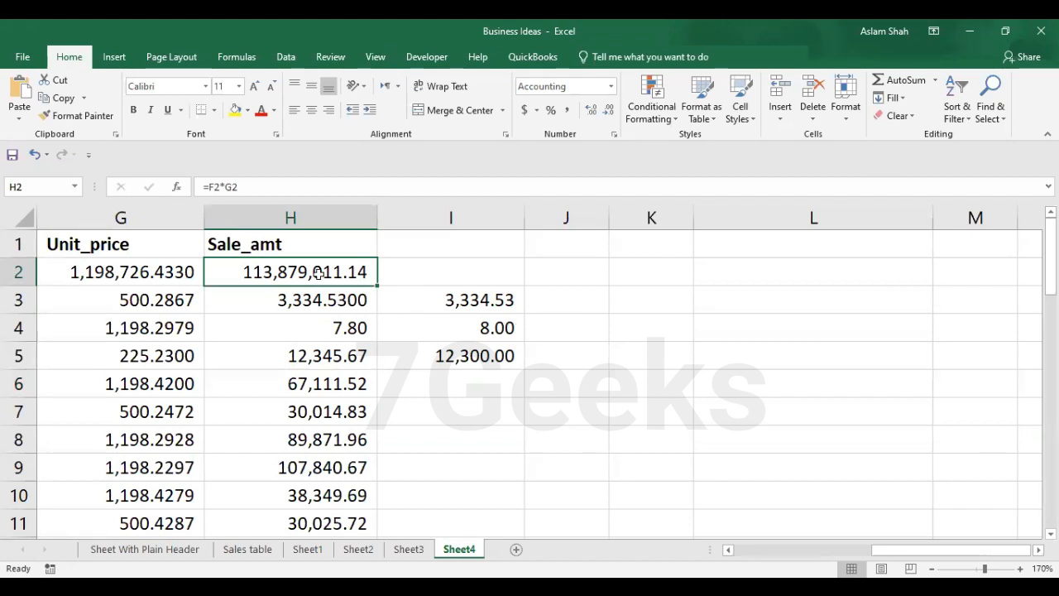
type("1234")
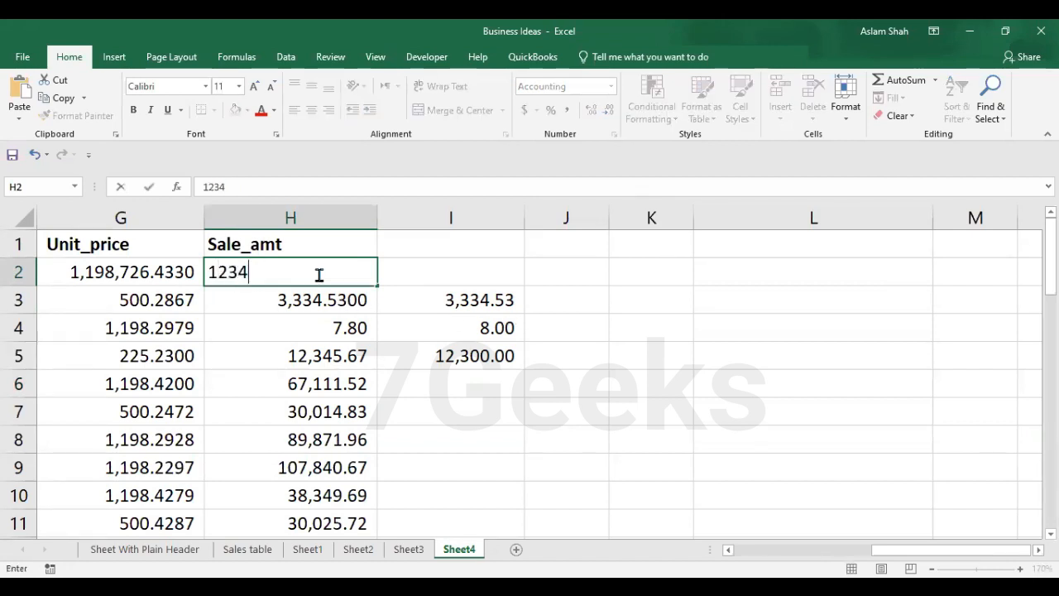
type("567")
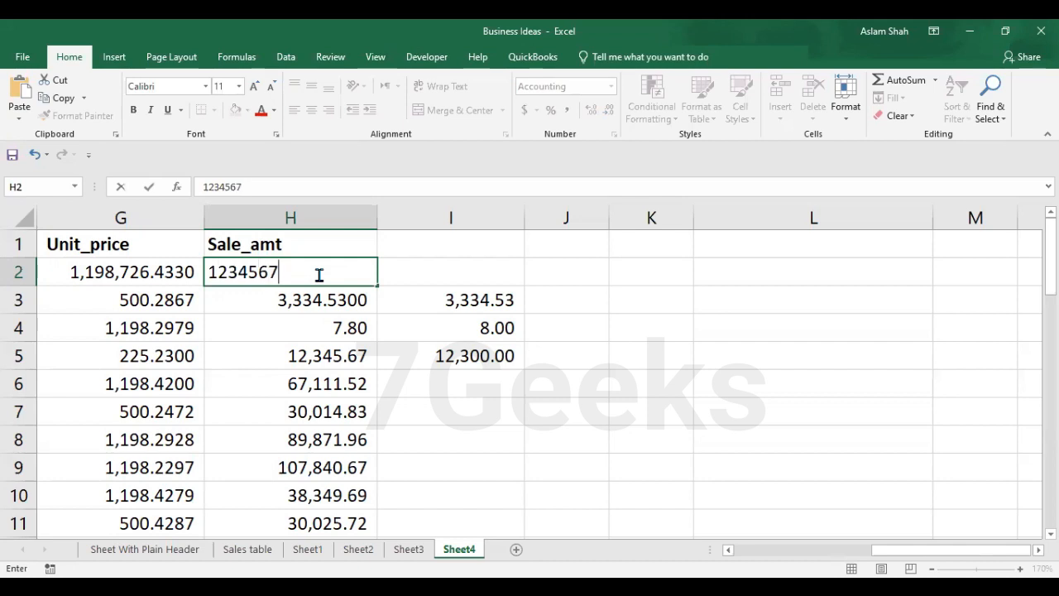
key("Left")
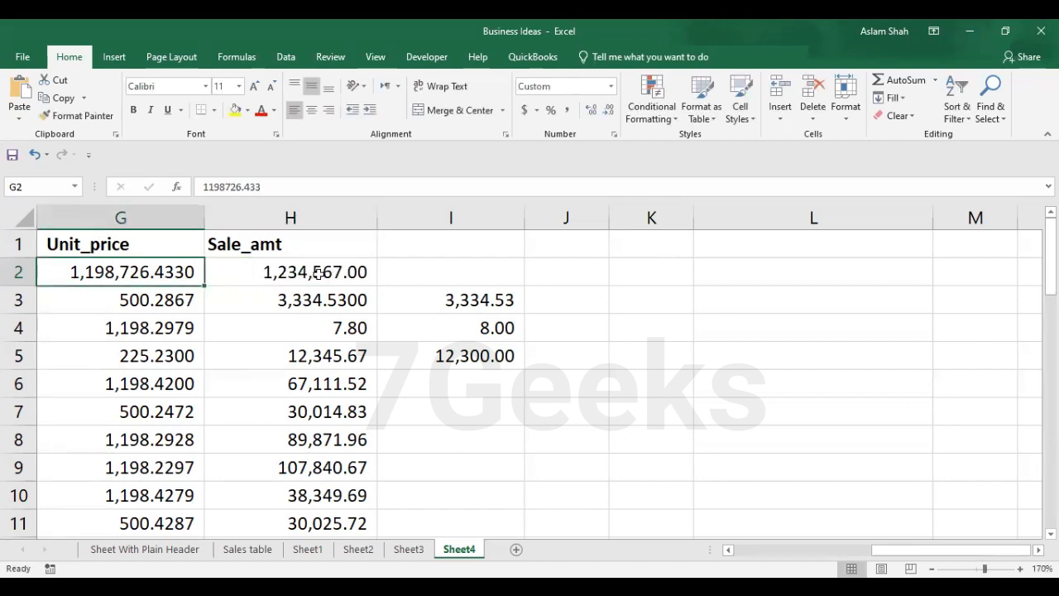
Insert a decimal point before the last digit of the Sale_amt value in cell H2, making it 123456.7
double_click(318, 273)
left_click(364, 272)
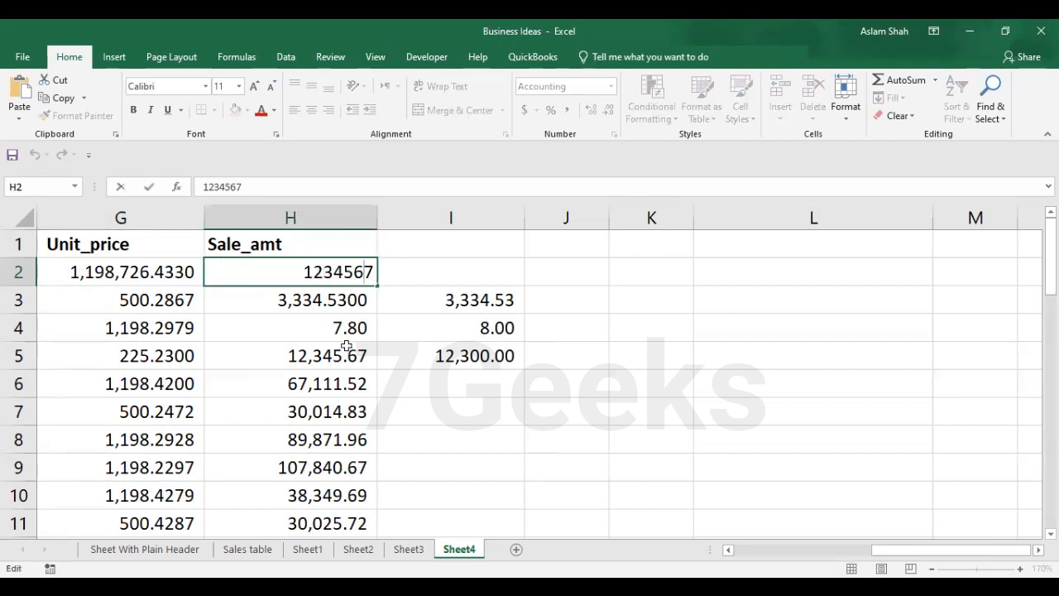
type(".")
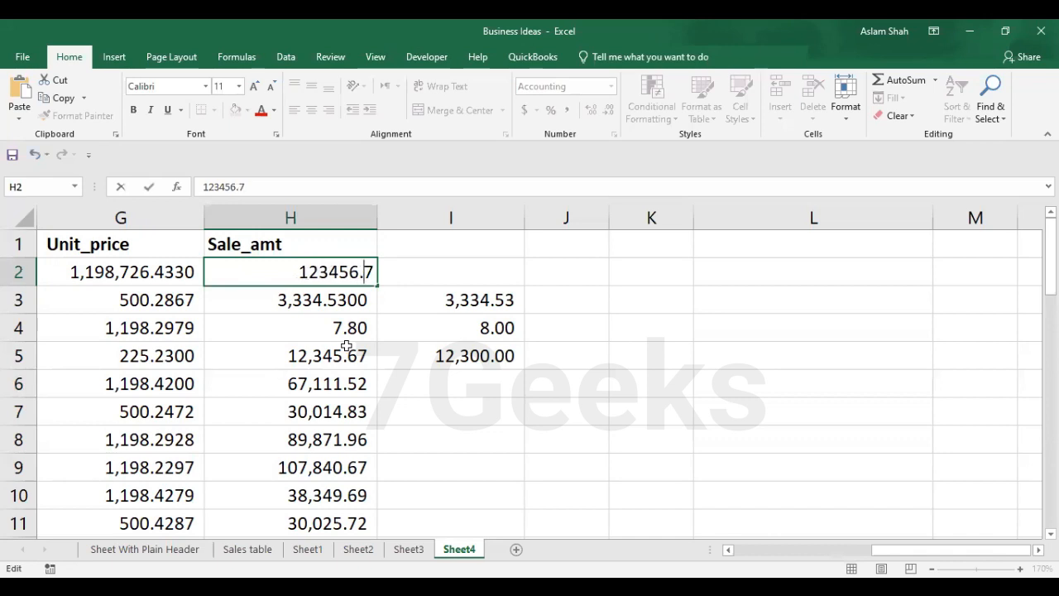
Round the H2 value to the nearest million with =ROUND(H2,-6) in cell I2
left_click(408, 274)
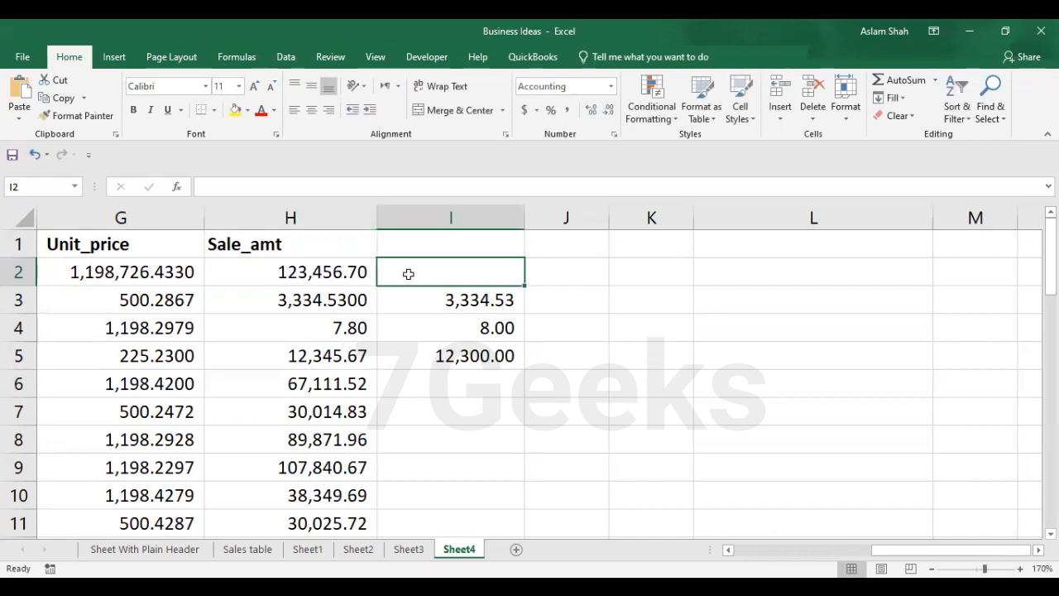
type("=ROUND(")
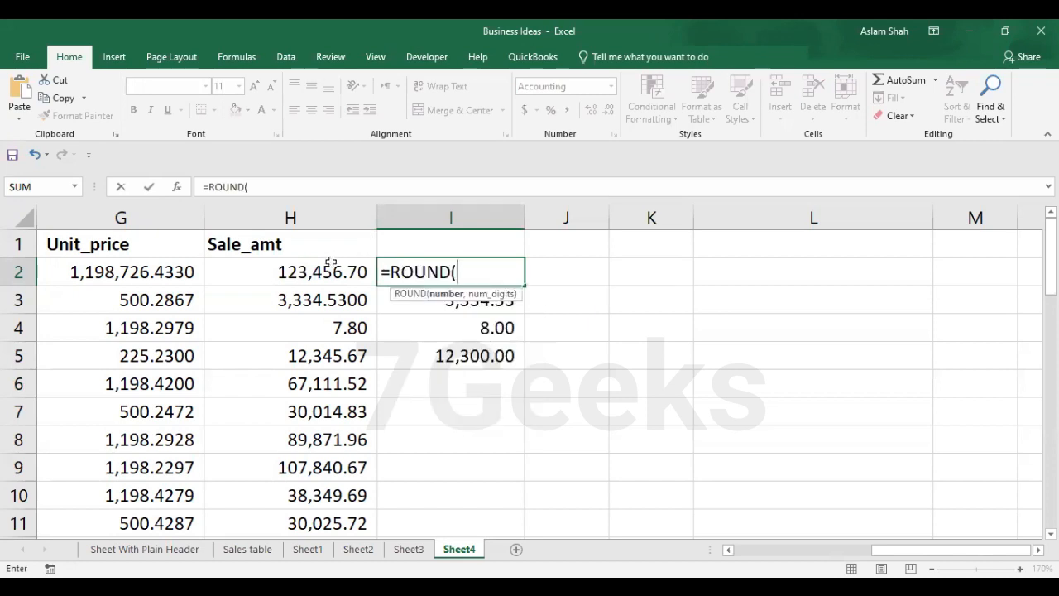
left_click(321, 275)
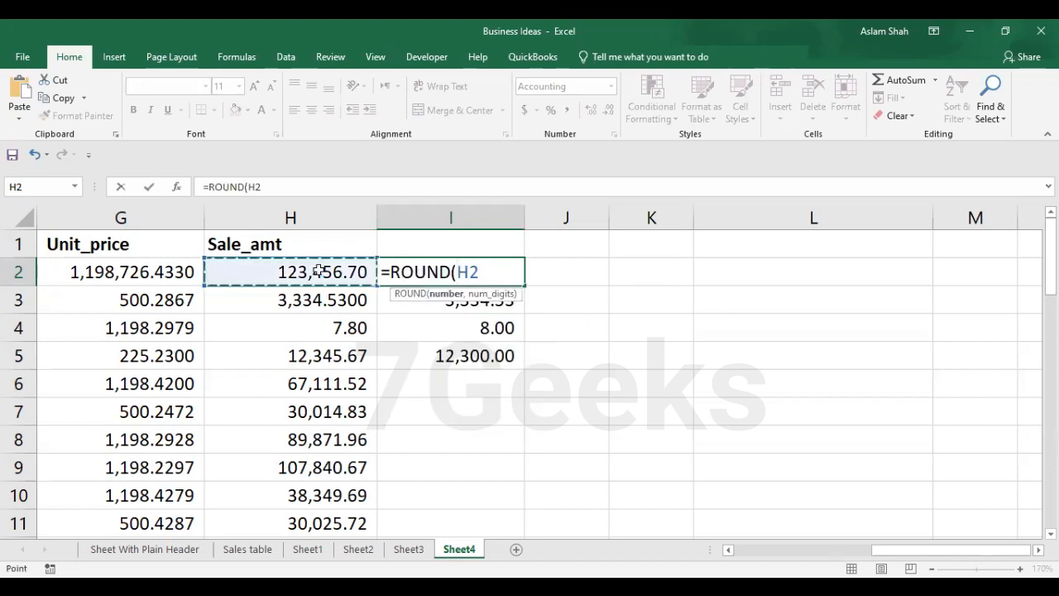
type(",-6")
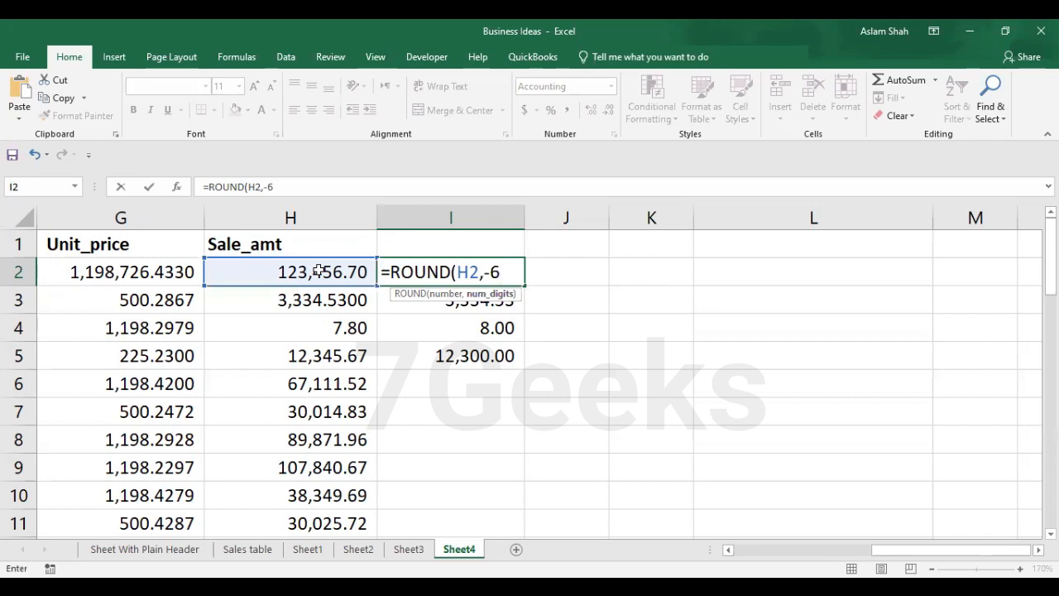
type(")")
key("Return")
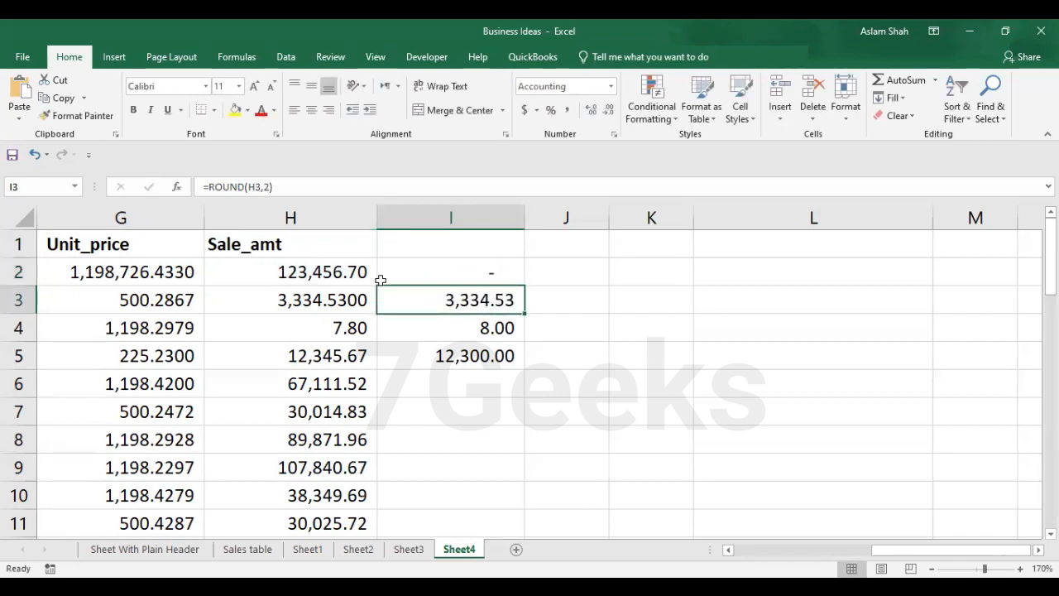
Change the Sale_amt value in cell H2 to 1234564.7 by adding a 4 before the decimal point
double_click(406, 271)
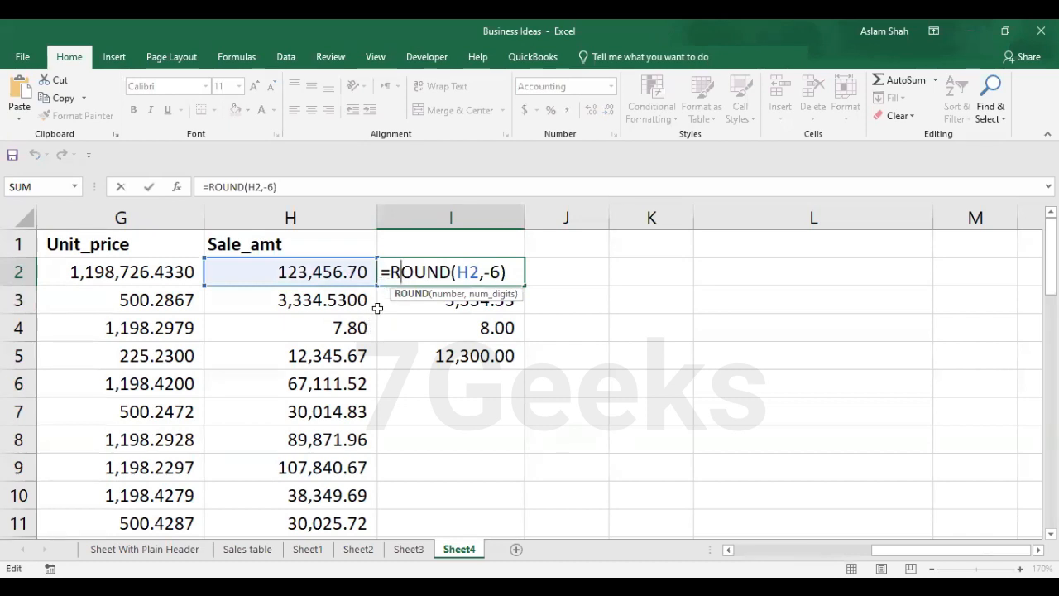
double_click(354, 273)
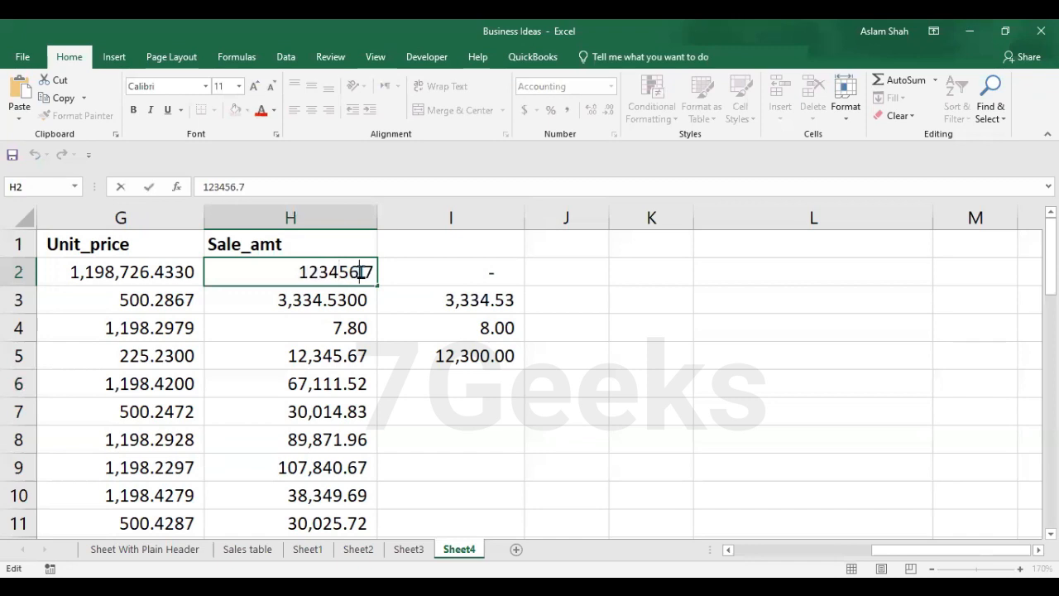
type("4")
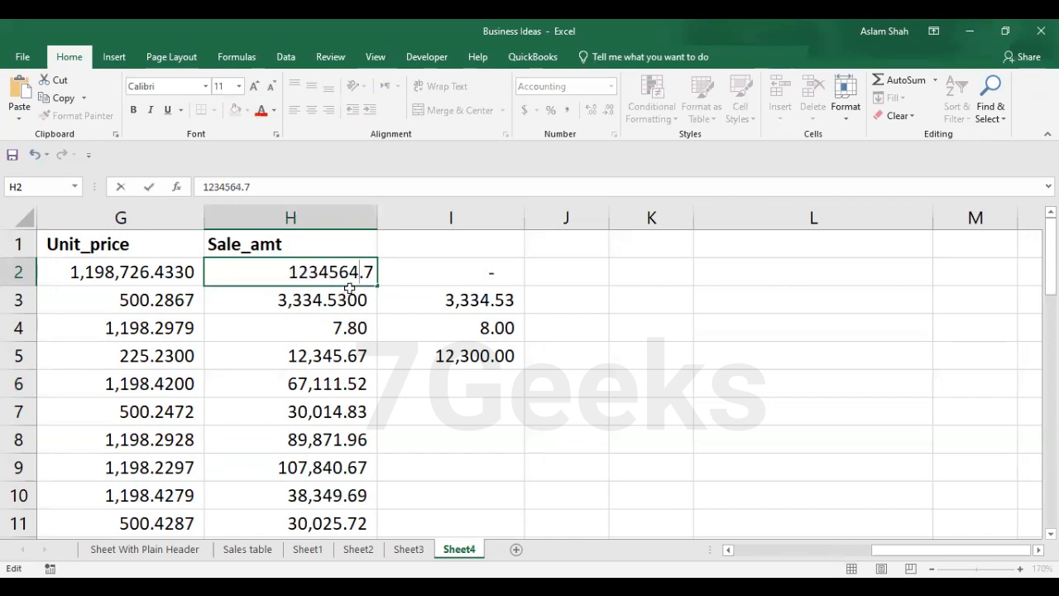
key("Tab")
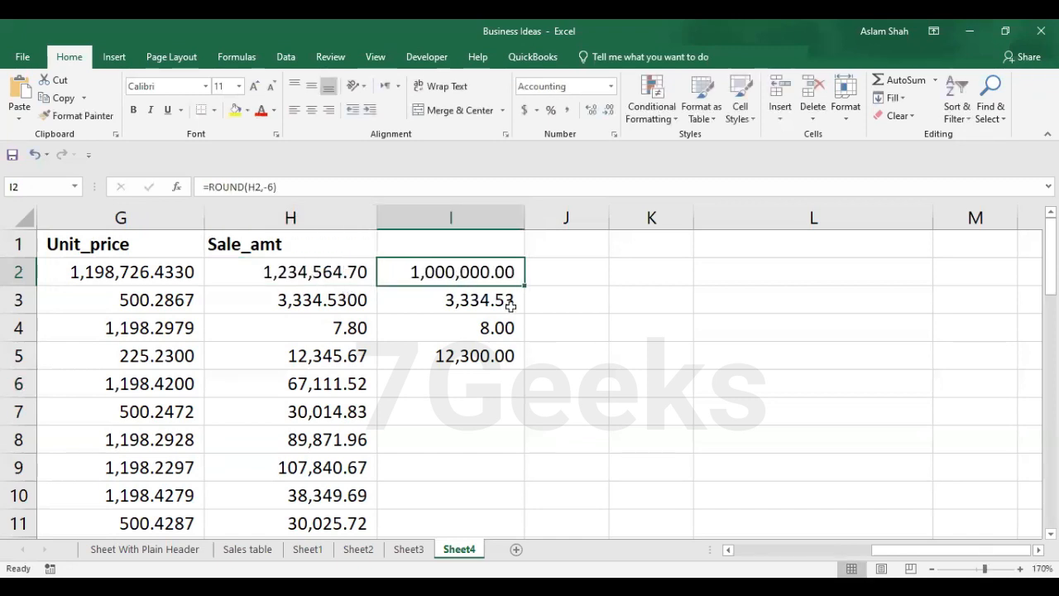